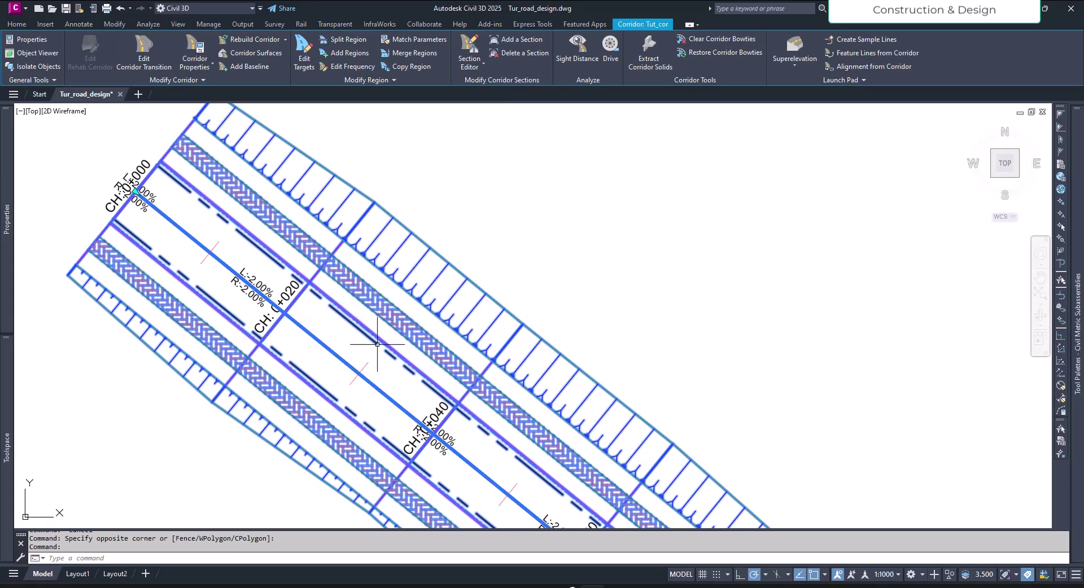
- Deselect the corridor and pan along it to review stations 0+280 to 0+320
{"action": "key", "text": "Escape"}
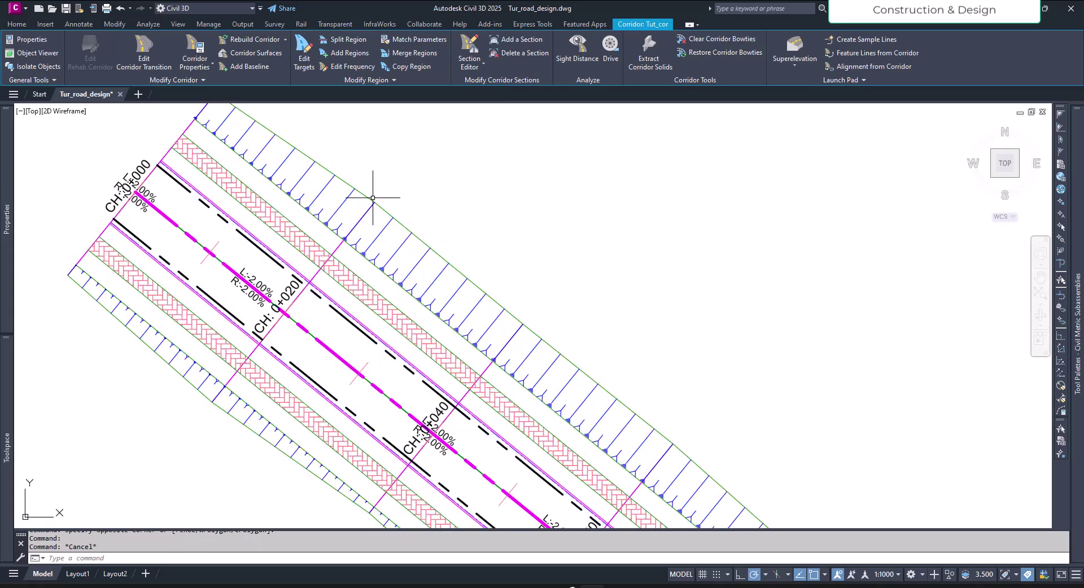
{"action": "scroll", "coordinate": [374, 192], "scroll_direction": "down", "scroll_amount": 6}
{"action": "scroll", "coordinate": [557, 363], "scroll_direction": "up", "scroll_amount": 5}
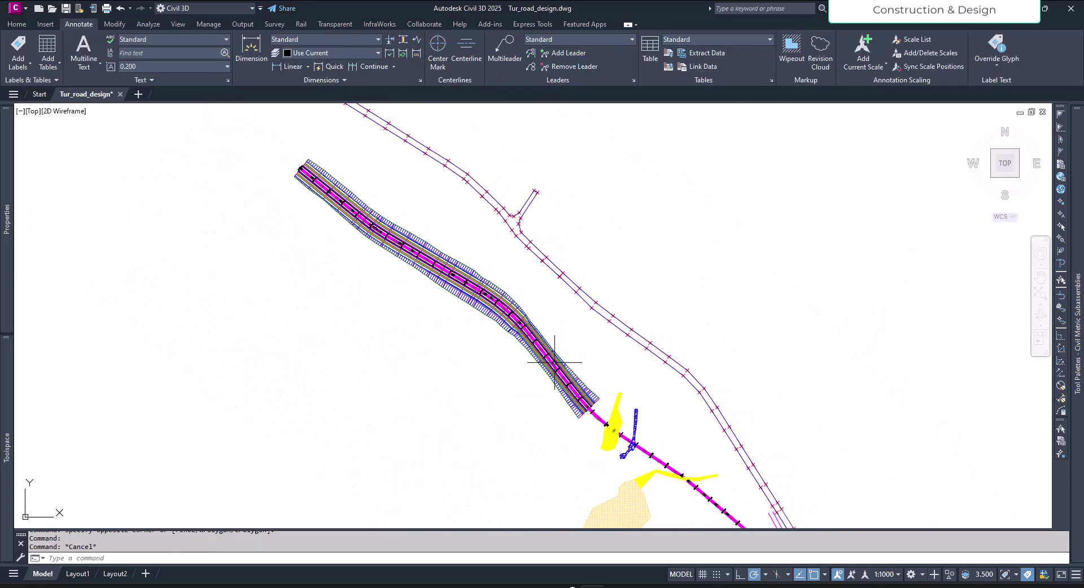
{"action": "mouse_move", "coordinate": [412, 197]}
{"action": "middle_mouse_down"}
{"action": "mouse_move", "coordinate": [472, 266]}
{"action": "mouse_move", "coordinate": [460, 273]}
{"action": "middle_mouse_up"}
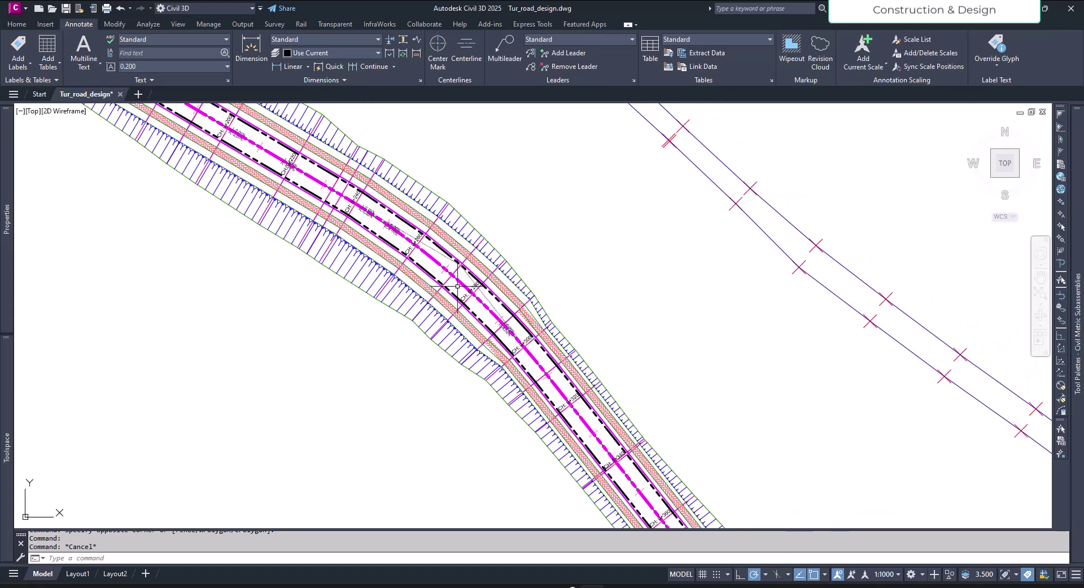
{"action": "scroll", "coordinate": [543, 370], "scroll_direction": "up", "scroll_amount": 4}
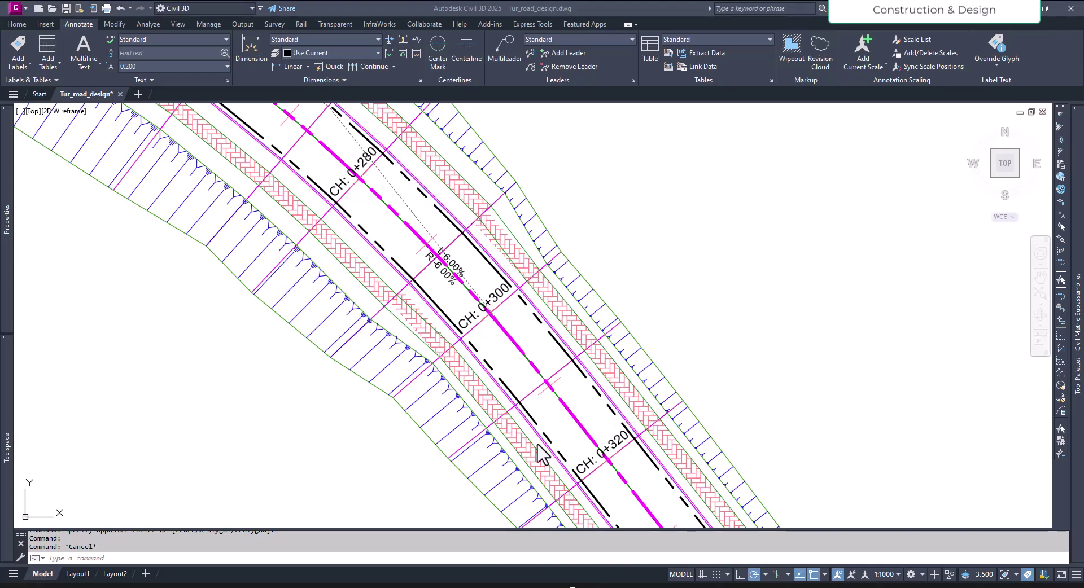
{"action": "mouse_move", "coordinate": [666, 325]}
{"action": "middle_mouse_down"}
{"action": "mouse_move", "coordinate": [689, 322]}
{"action": "mouse_move", "coordinate": [554, 189]}
{"action": "mouse_move", "coordinate": [500, 309]}
{"action": "middle_mouse_up"}
{"action": "scroll", "coordinate": [500, 309], "scroll_direction": "down", "scroll_amount": 5}
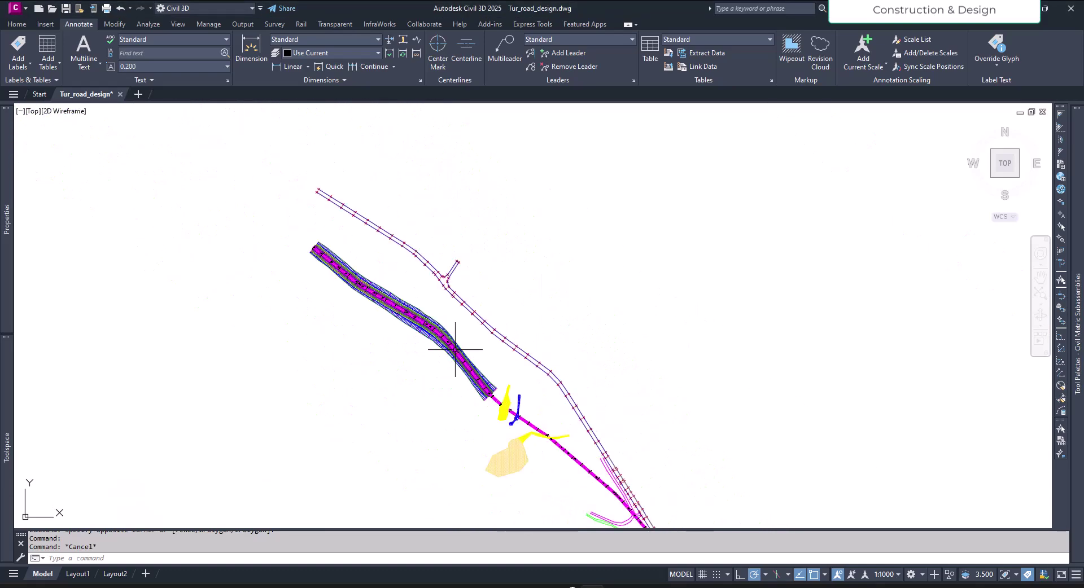
{"action": "scroll", "coordinate": [476, 380], "scroll_direction": "down", "scroll_amount": 3}
{"action": "scroll", "coordinate": [682, 330], "scroll_direction": "up", "scroll_amount": 5}
{"action": "scroll", "coordinate": [682, 330], "scroll_direction": "up", "scroll_amount": 8}
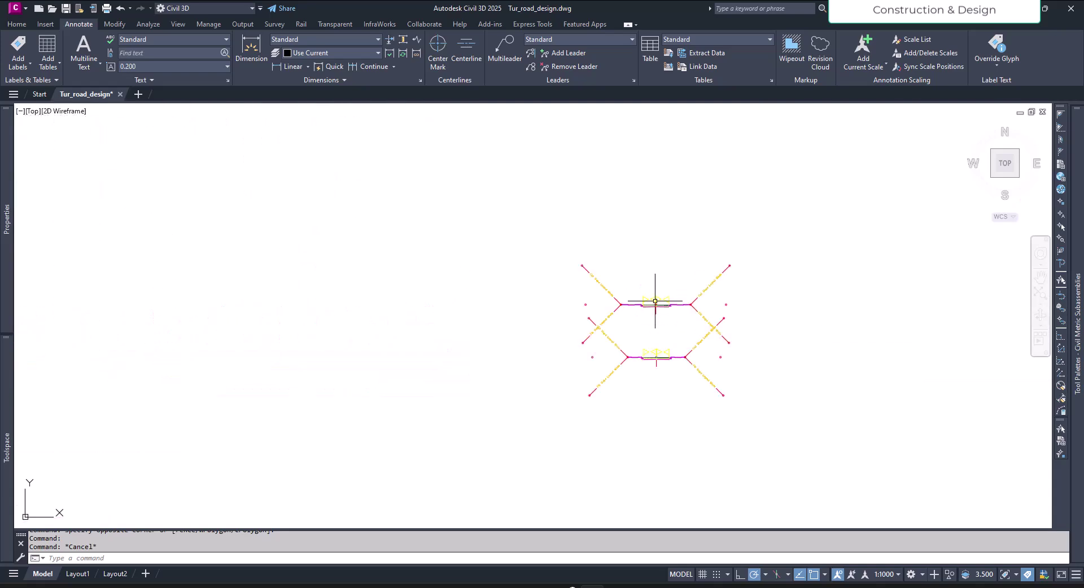
{"action": "scroll", "coordinate": [651, 358], "scroll_direction": "up", "scroll_amount": 3}
{"action": "scroll", "coordinate": [698, 347], "scroll_direction": "up", "scroll_amount": 2}
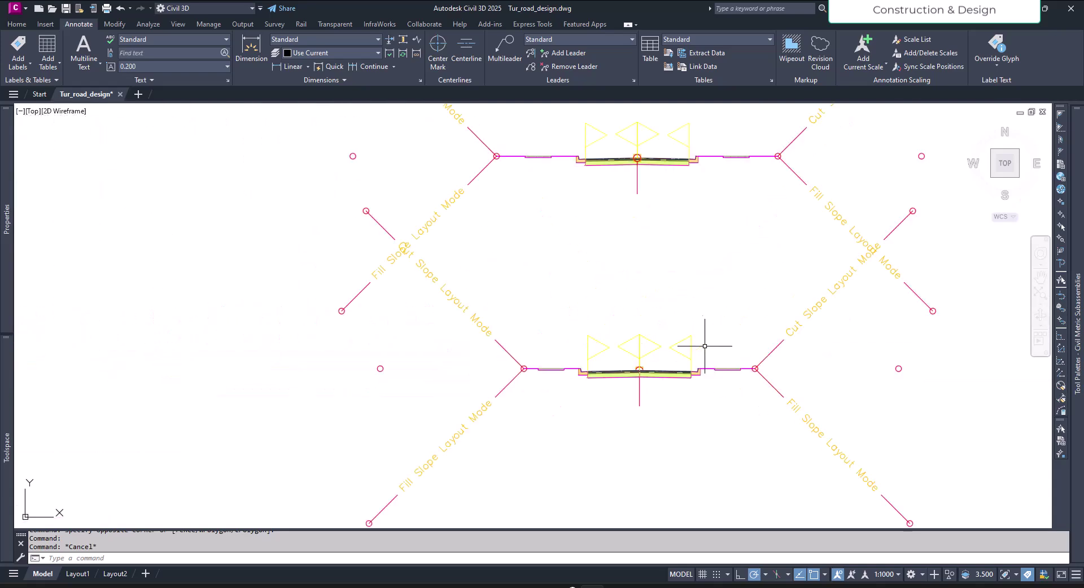
{"action": "scroll", "coordinate": [720, 166], "scroll_direction": "up", "scroll_amount": 2}
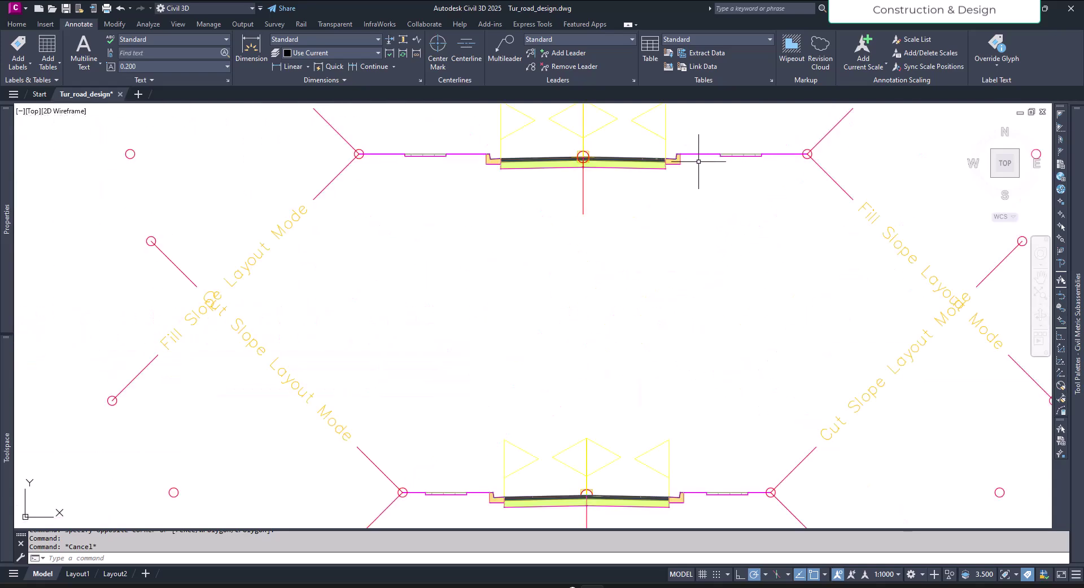
{"action": "middle_click_drag", "start_coordinate": [711, 377], "coordinate": [698, 289]}
{"action": "scroll", "coordinate": [712, 380], "scroll_direction": "down", "scroll_amount": 10}
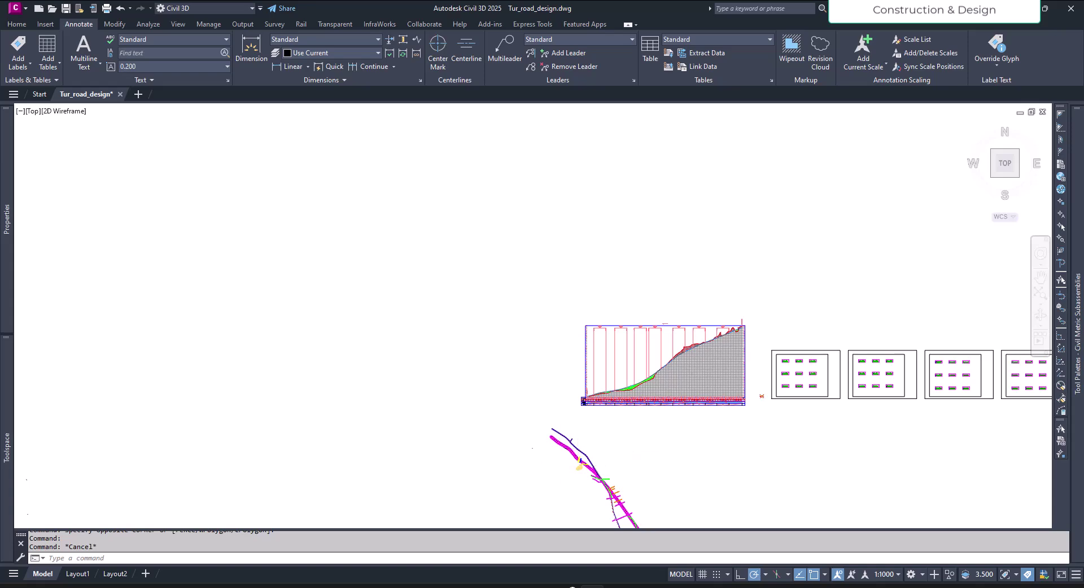
{"action": "scroll", "coordinate": [563, 456], "scroll_direction": "up", "scroll_amount": 8}
{"action": "scroll", "coordinate": [429, 326], "scroll_direction": "up", "scroll_amount": 2}
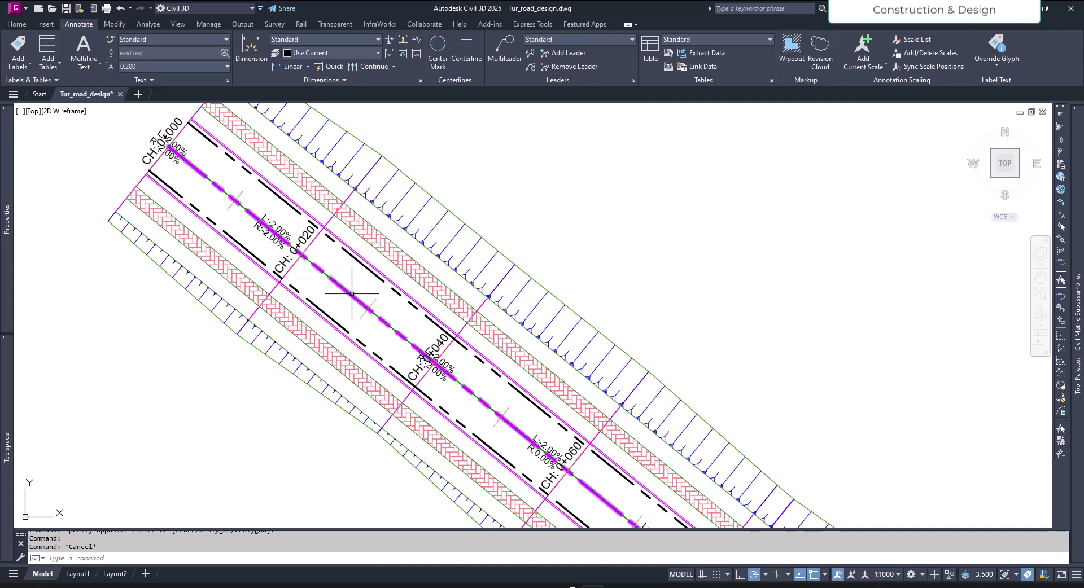
- Pan to the corridor start and select the Tut_cor corridor
{"action": "mouse_move", "coordinate": [351, 285]}
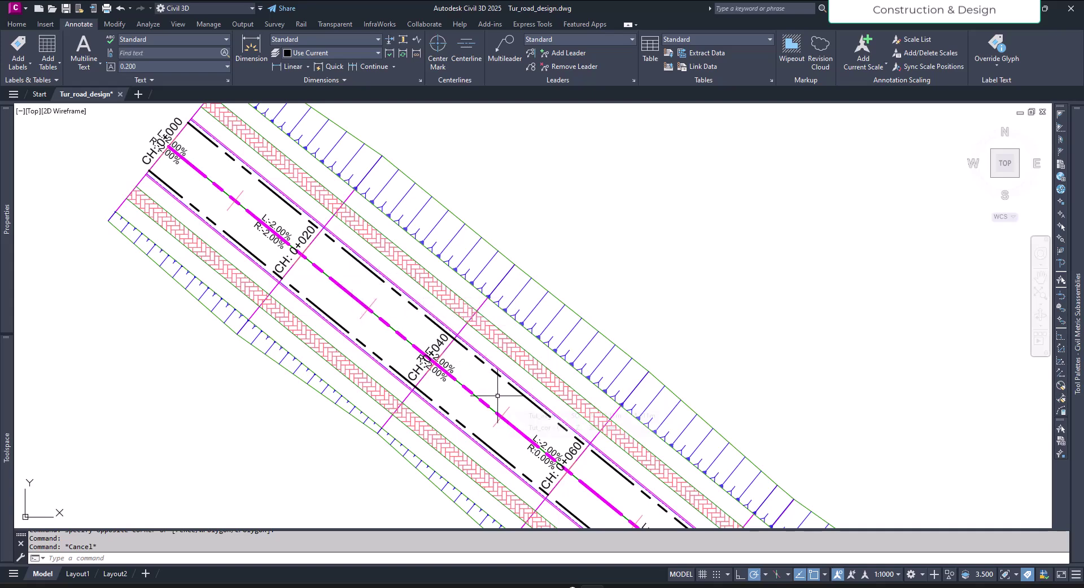
{"action": "mouse_move", "coordinate": [498, 396]}
{"action": "middle_click_drag", "start_coordinate": [403, 316], "coordinate": [324, 314]}
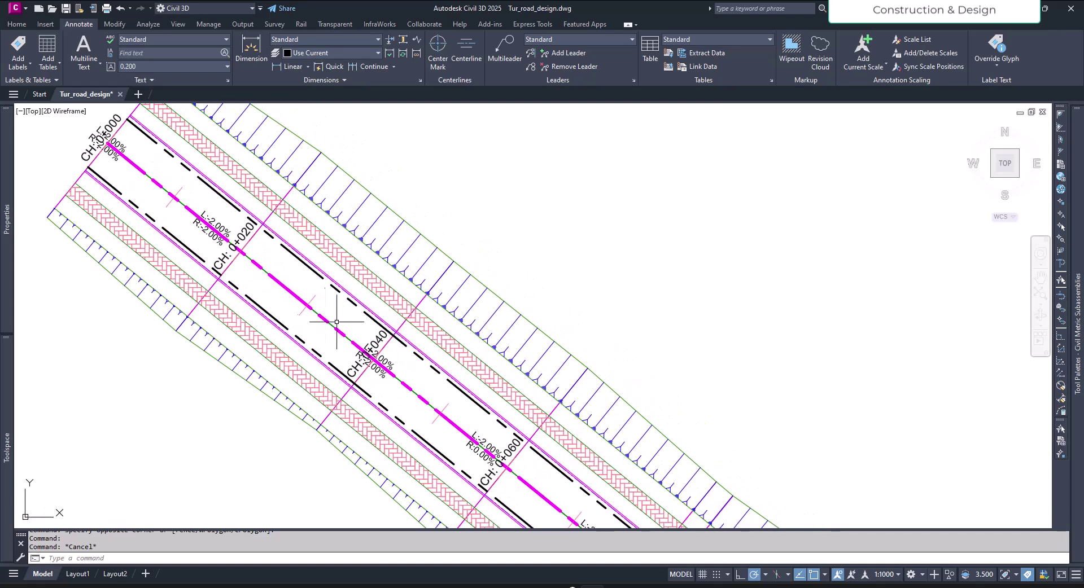
{"action": "mouse_move", "coordinate": [342, 310]}
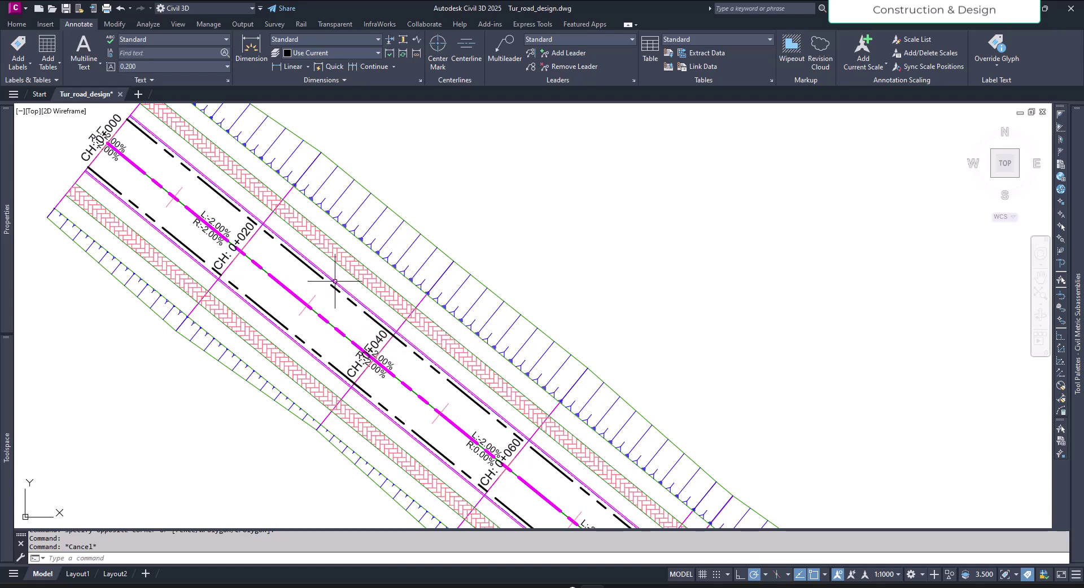
{"action": "left_click", "coordinate": [334, 262]}
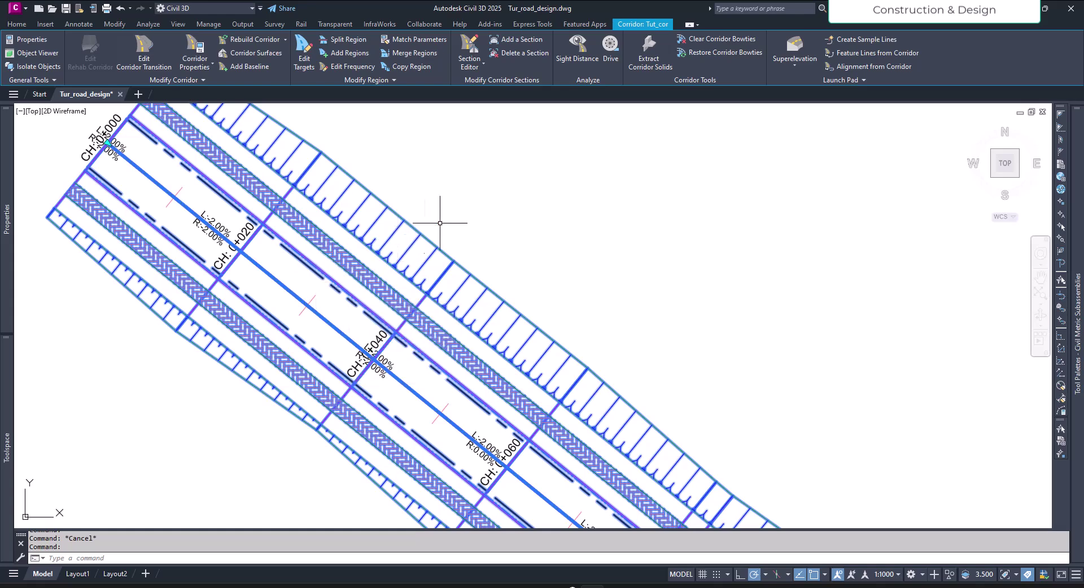
{"action": "middle_click_drag", "start_coordinate": [482, 219], "coordinate": [475, 241]}
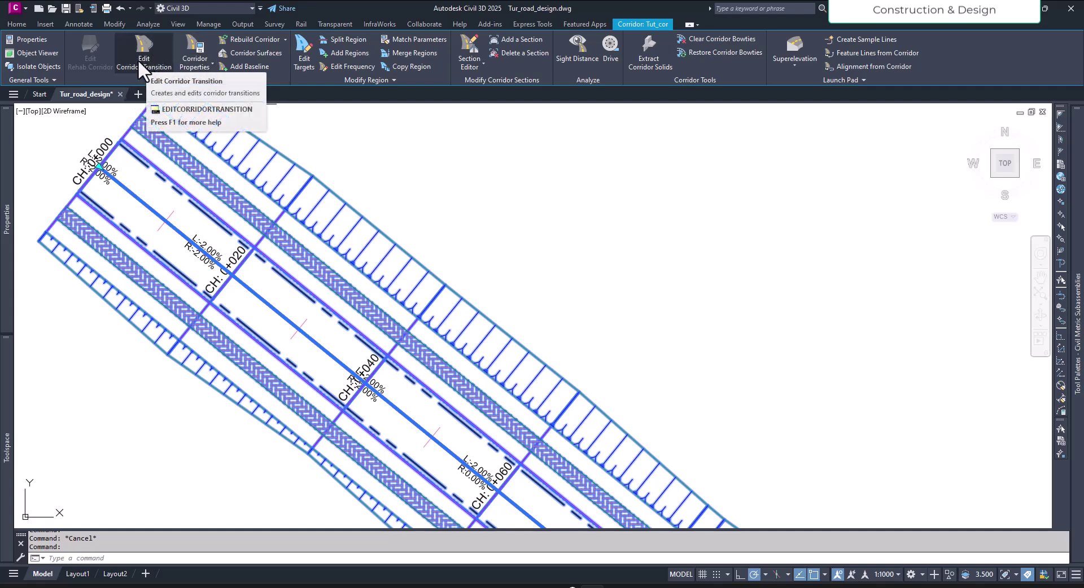
{"action": "left_click", "coordinate": [381, 189]}
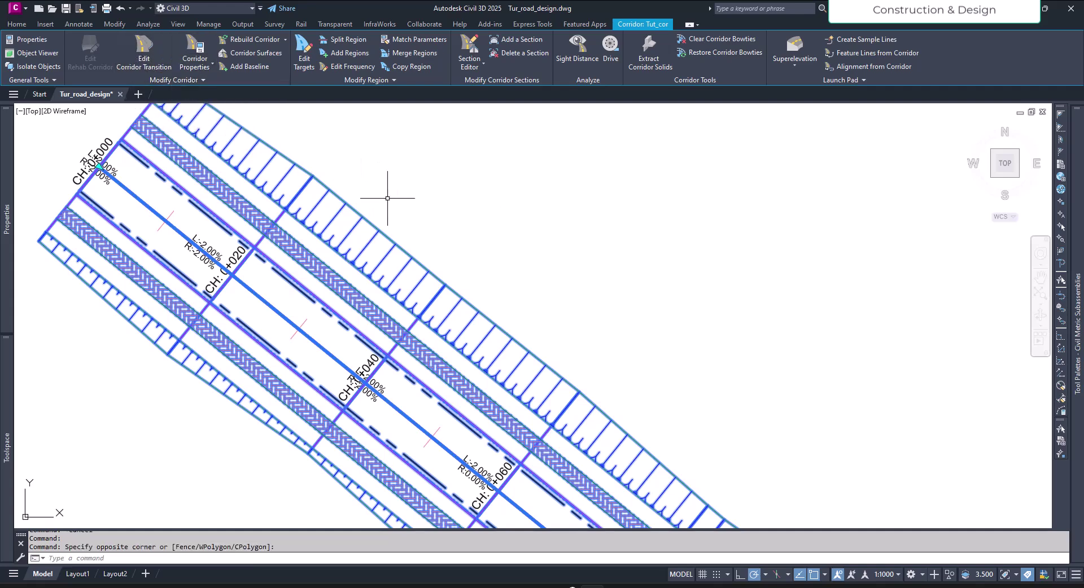
{"action": "mouse_move", "coordinate": [394, 189]}
{"action": "middle_click_drag", "start_coordinate": [467, 218], "coordinate": [450, 230]}
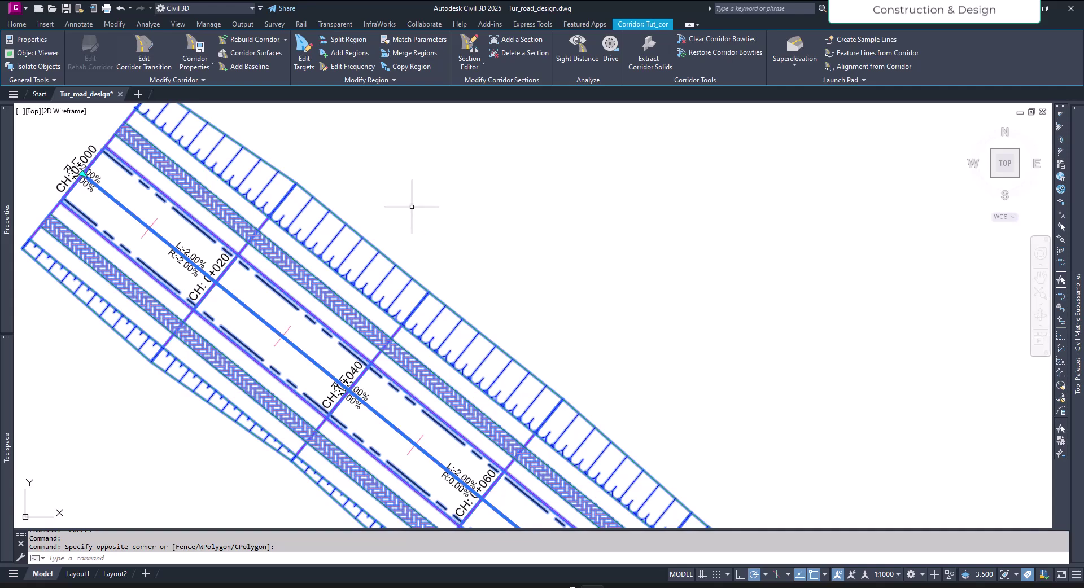
{"action": "mouse_move", "coordinate": [449, 223]}
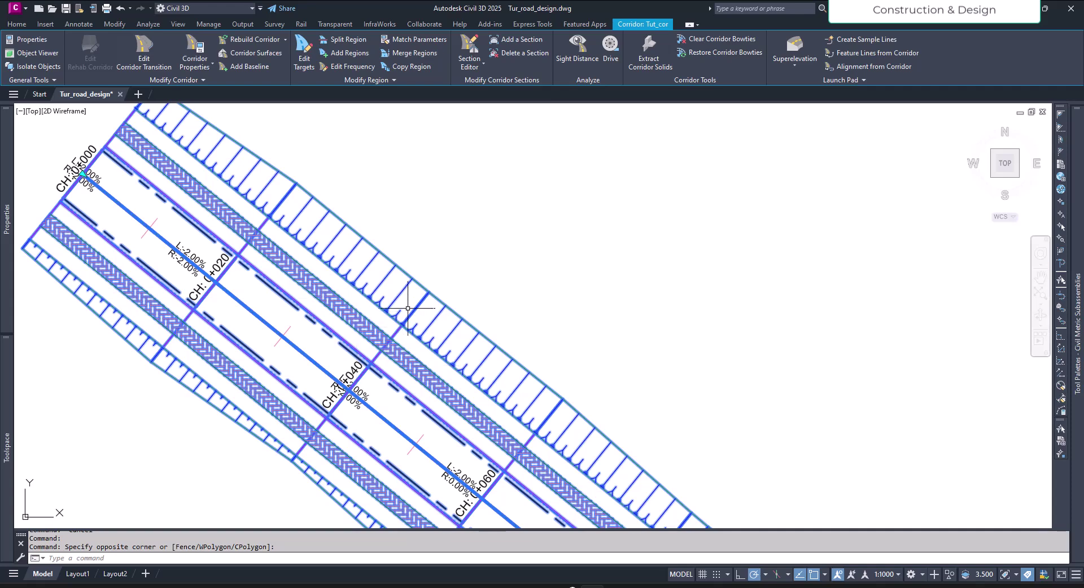
{"action": "mouse_move", "coordinate": [433, 264]}
{"action": "middle_click_drag", "start_coordinate": [421, 233], "coordinate": [409, 234]}
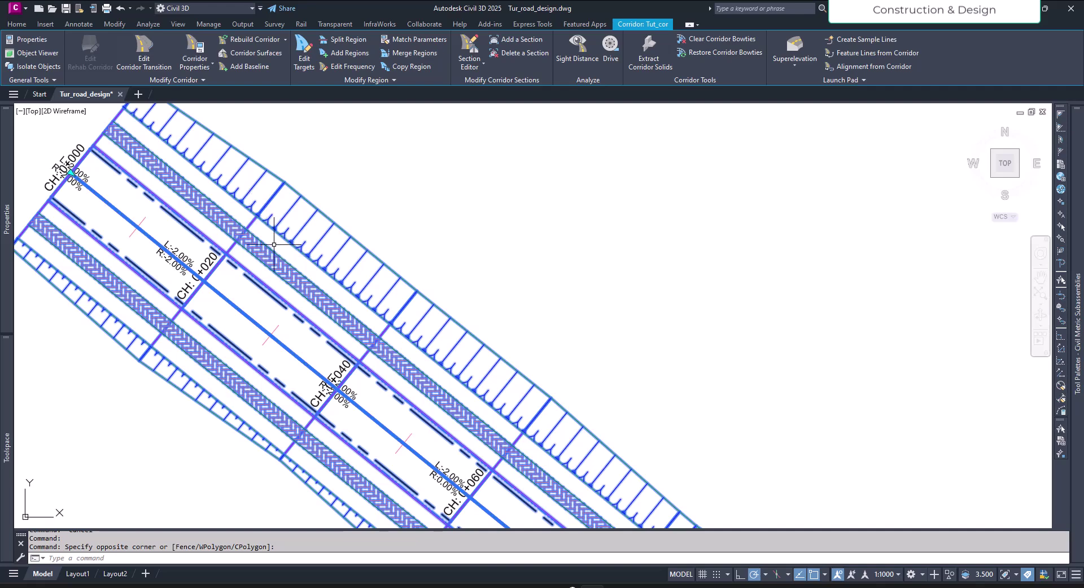
- Open the Corridor Transition editor for Tut_cor and cancel the subassembly prompt
{"action": "left_click", "coordinate": [141, 59]}
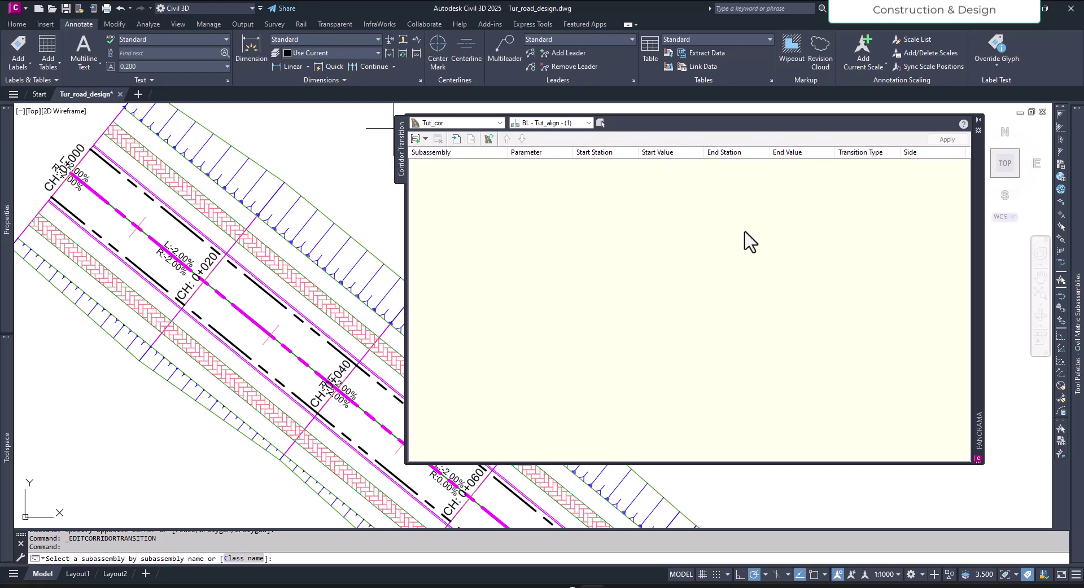
{"action": "left_click_drag", "start_coordinate": [977, 235], "coordinate": [1037, 128]}
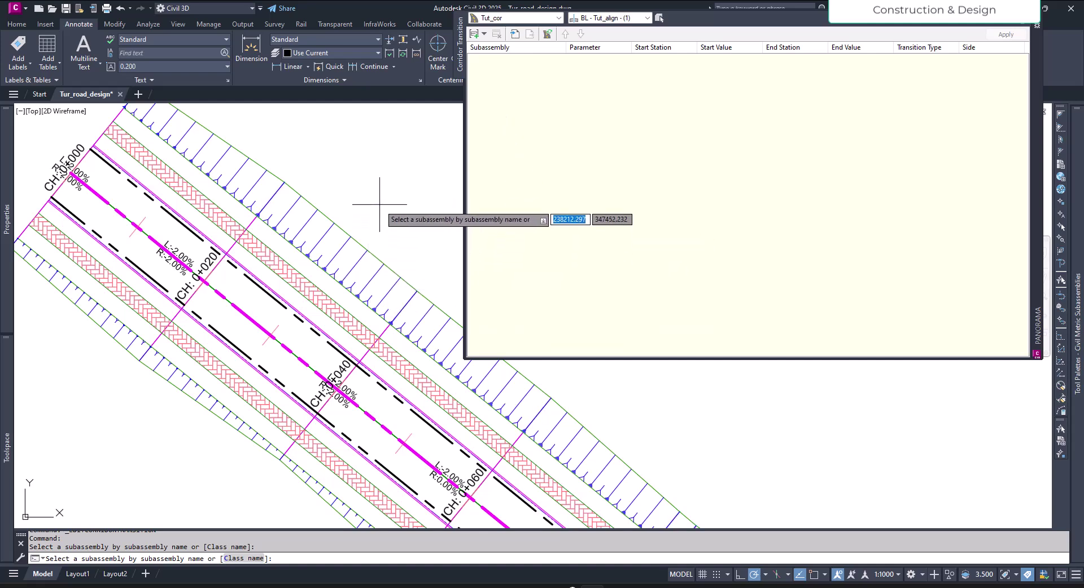
{"action": "key", "text": "Escape"}
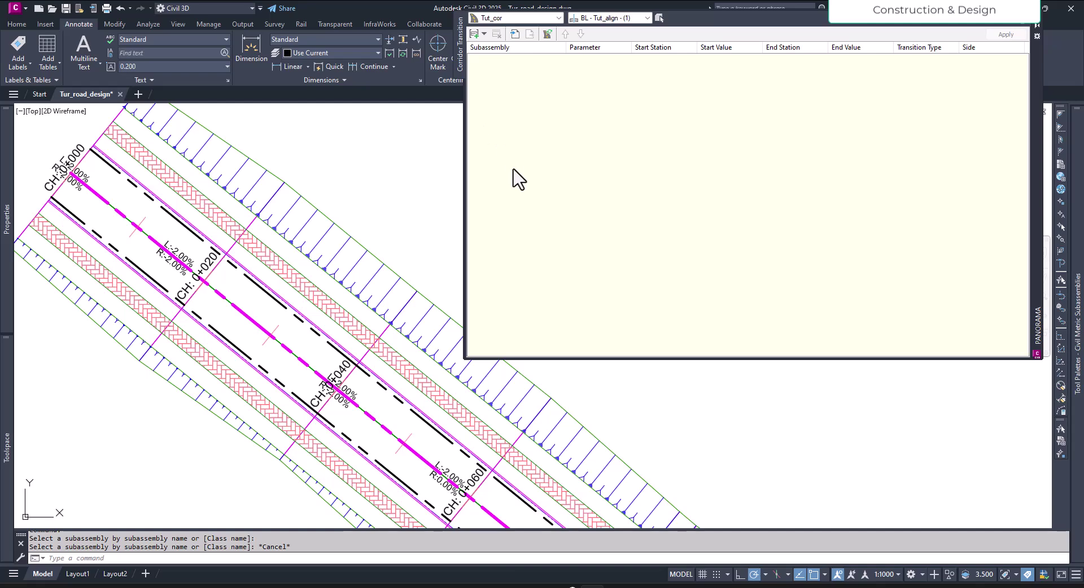
- Pick the LaneSuperelevationAOR (Right) subassembly in plan view as the transition target
{"action": "left_click", "coordinate": [483, 34]}
{"action": "left_click", "coordinate": [556, 167]}
{"action": "left_click", "coordinate": [475, 35]}
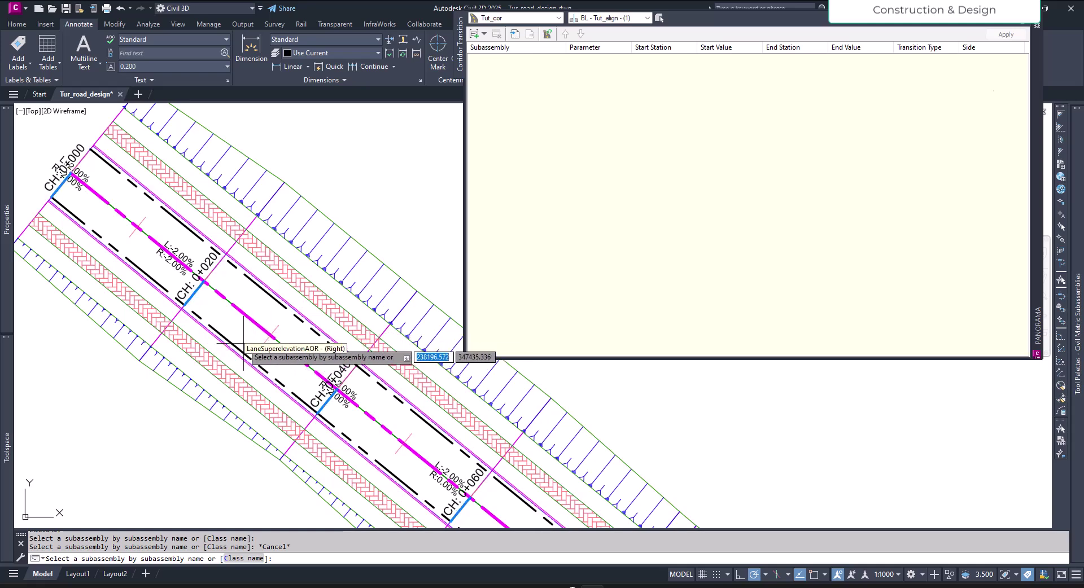
{"action": "scroll", "coordinate": [269, 312], "scroll_direction": "up", "scroll_amount": 2}
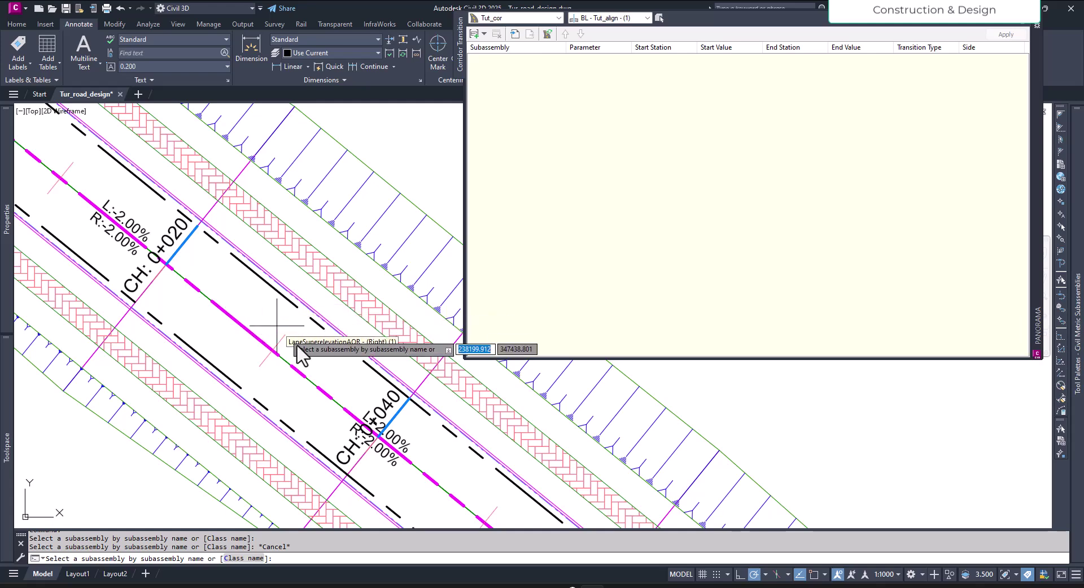
{"action": "scroll", "coordinate": [276, 326], "scroll_direction": "down", "scroll_amount": 2}
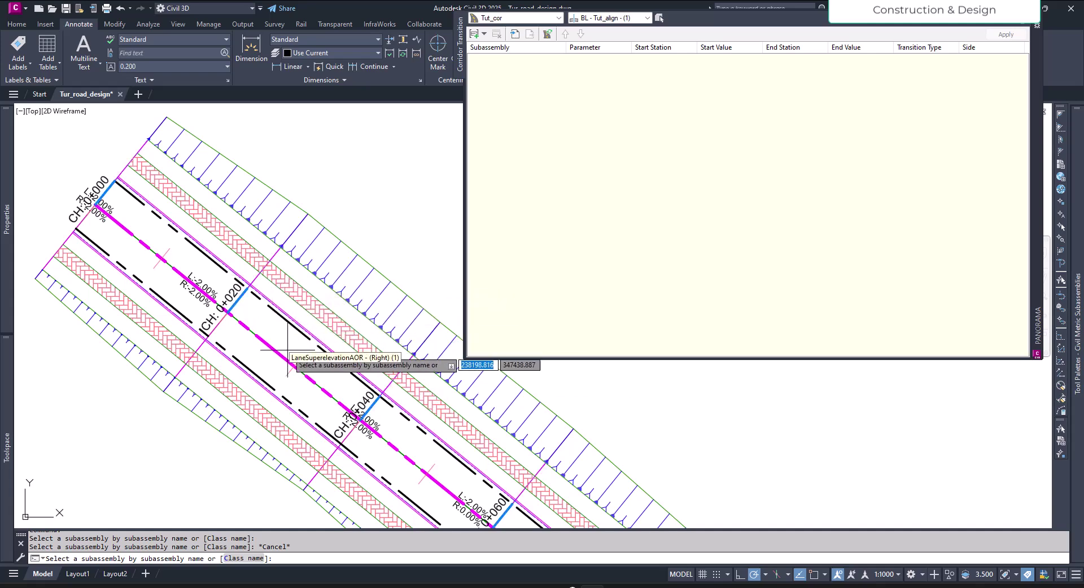
{"action": "scroll", "coordinate": [289, 350], "scroll_direction": "up", "scroll_amount": 2}
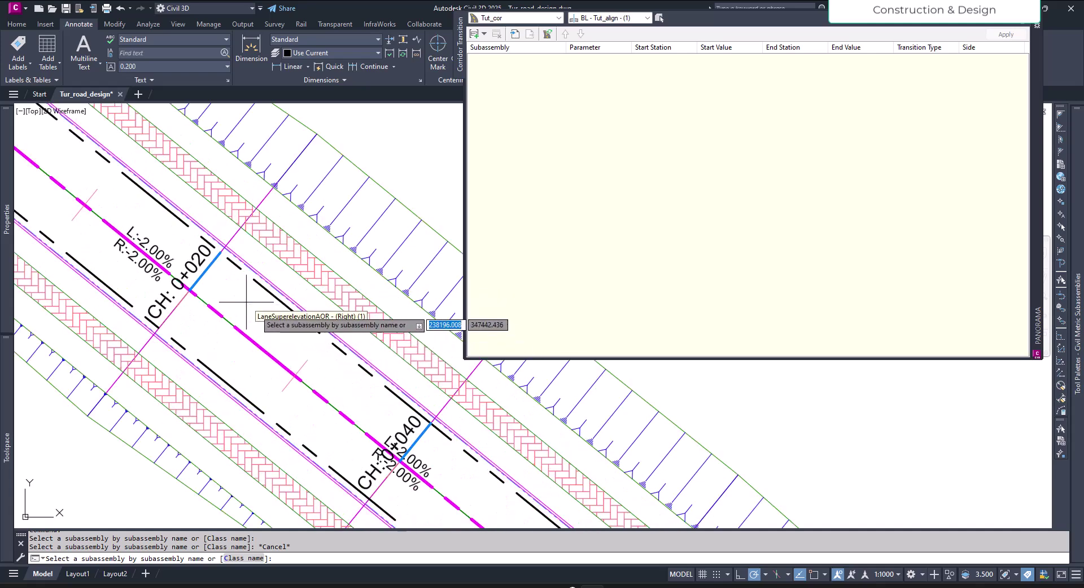
{"action": "middle_click_drag", "start_coordinate": [265, 327], "coordinate": [229, 292]}
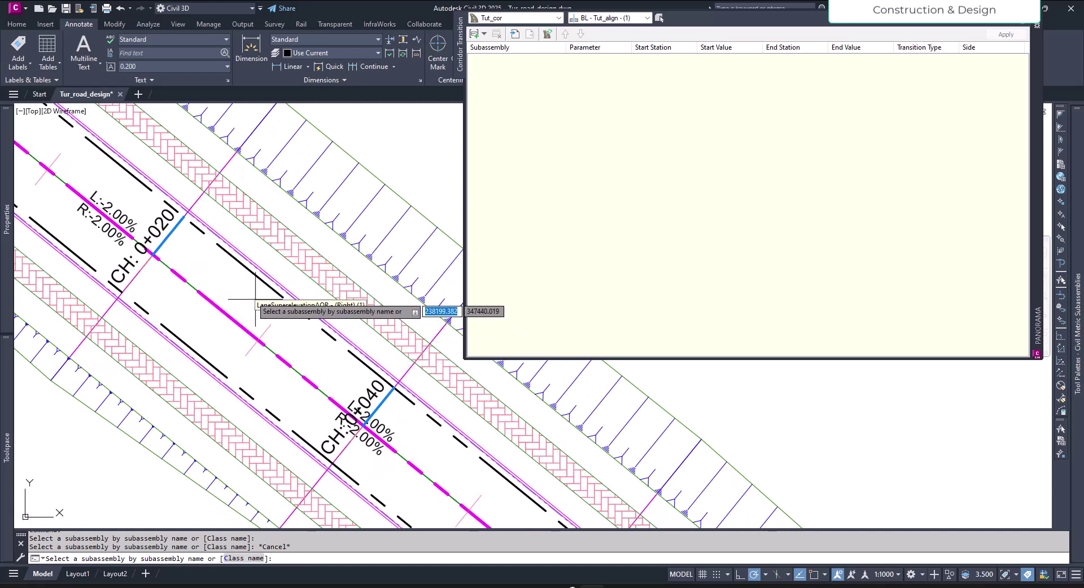
{"action": "left_click", "coordinate": [235, 286]}
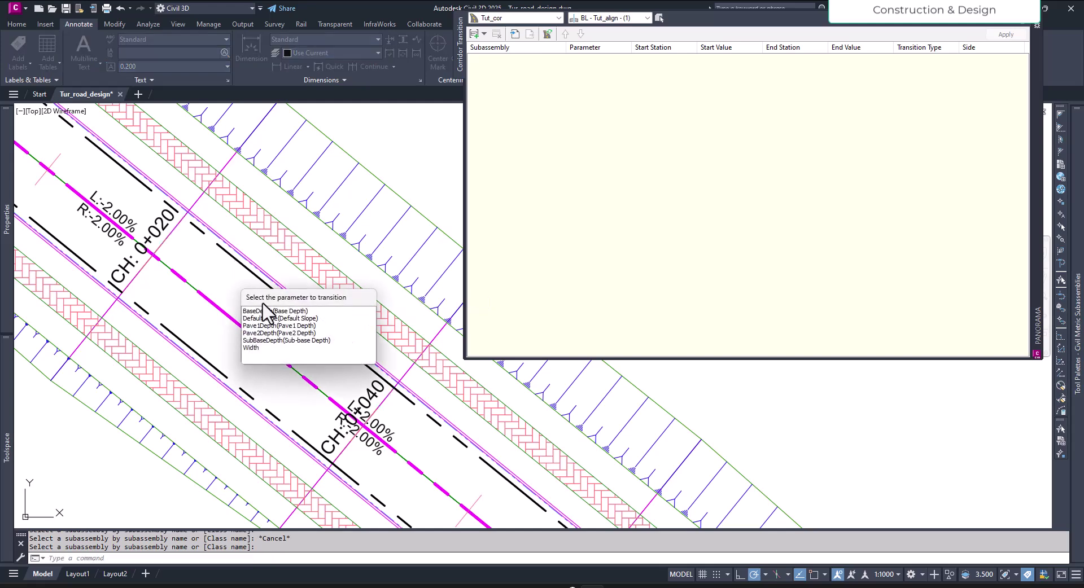
- Choose Width as the right lane parameter to transition
{"action": "left_click_drag", "start_coordinate": [297, 300], "coordinate": [411, 197]}
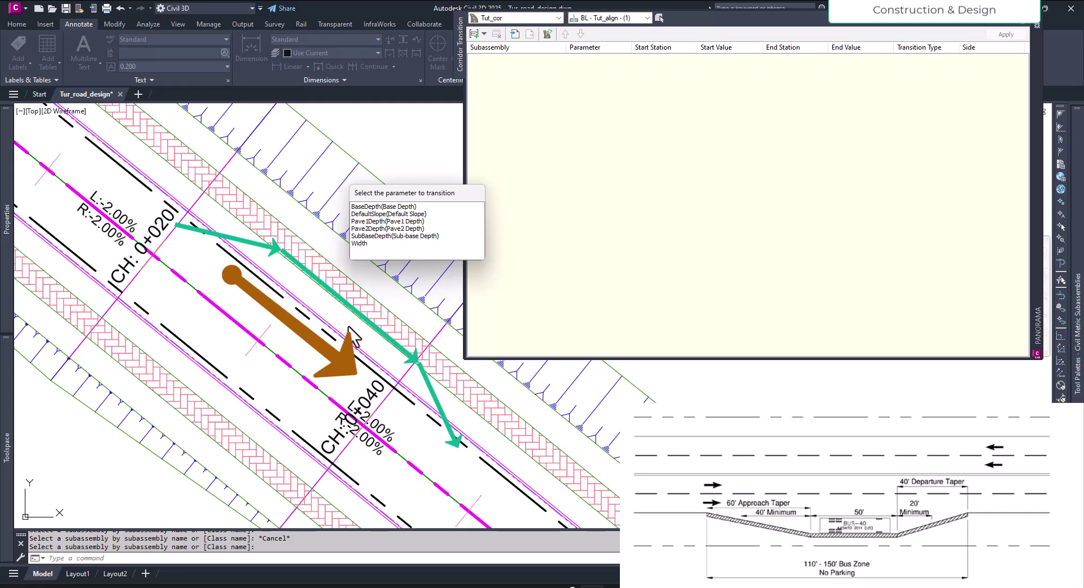
{"action": "left_click", "coordinate": [359, 243]}
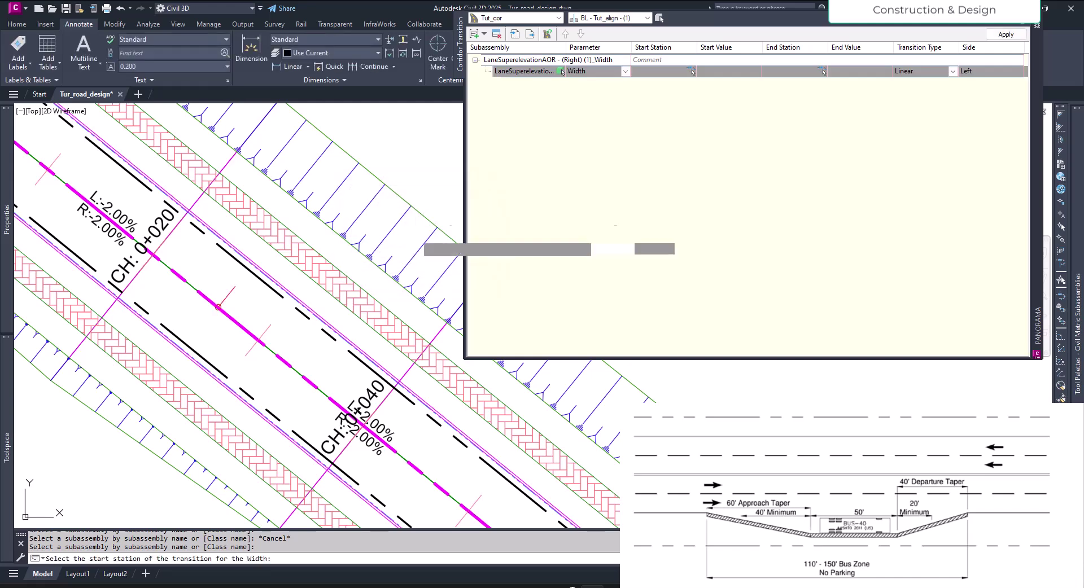
- Start the width transition at station 0+020 with a 3.600m starting width
{"action": "mouse_move", "coordinate": [261, 262]}
{"action": "middle_mouse_down"}
{"action": "mouse_move", "coordinate": [302, 275]}
{"action": "mouse_move", "coordinate": [282, 266]}
{"action": "mouse_move", "coordinate": [211, 328]}
{"action": "middle_mouse_up"}
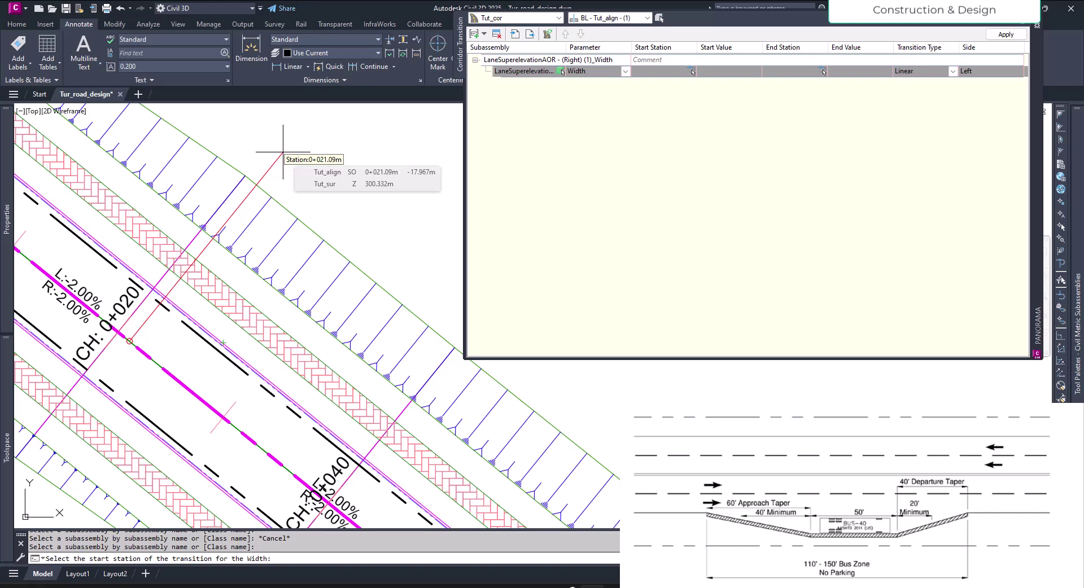
{"action": "type", "text": "20"}
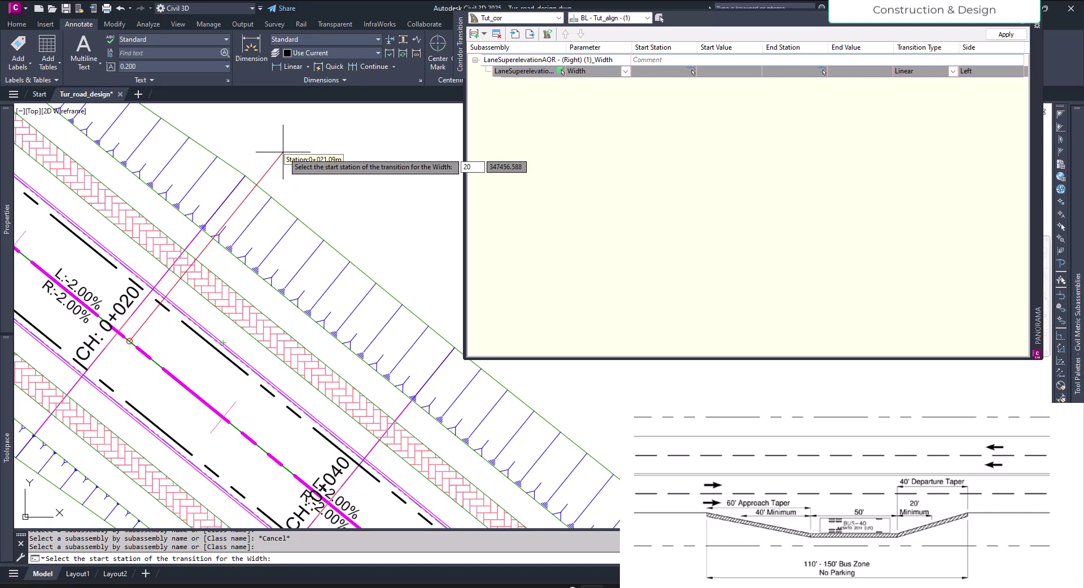
{"action": "key", "text": "Return"}
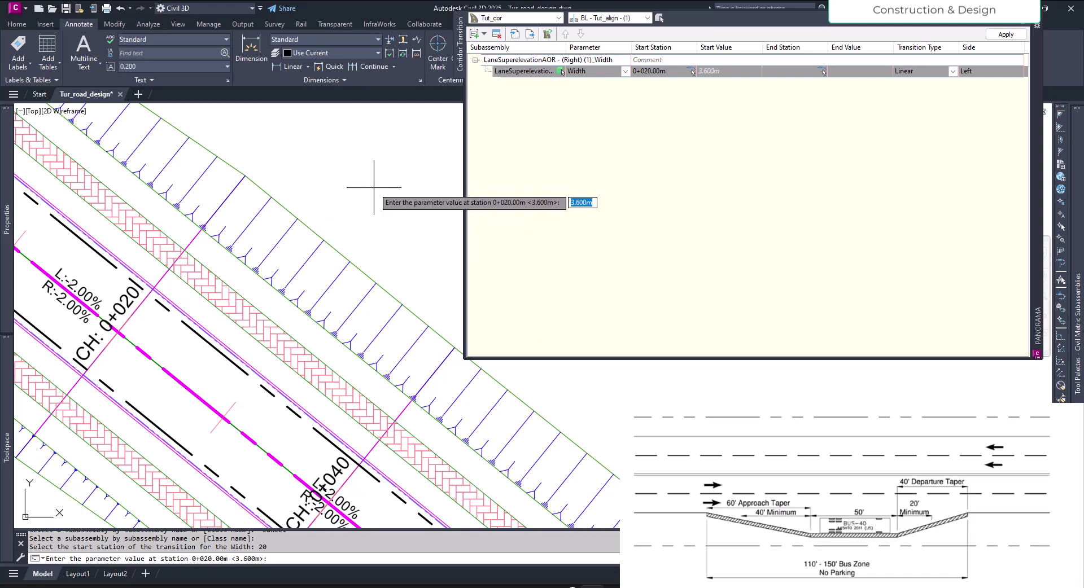
{"action": "key", "text": "Return"}
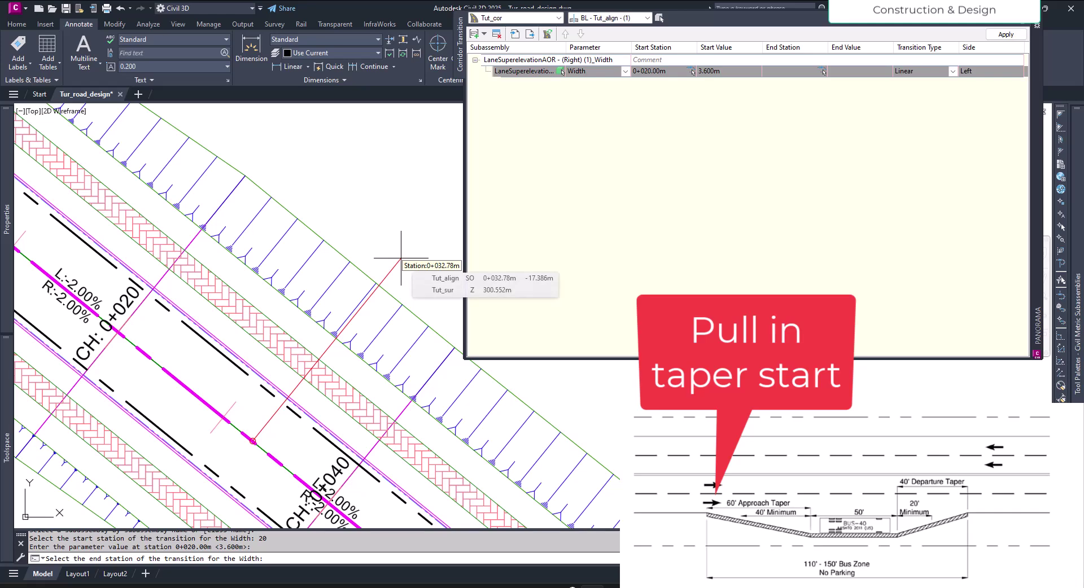
- Accept the entered end station and set the end width to 7.000m
{"action": "middle_click_drag", "start_coordinate": [403, 255], "coordinate": [372, 232]}
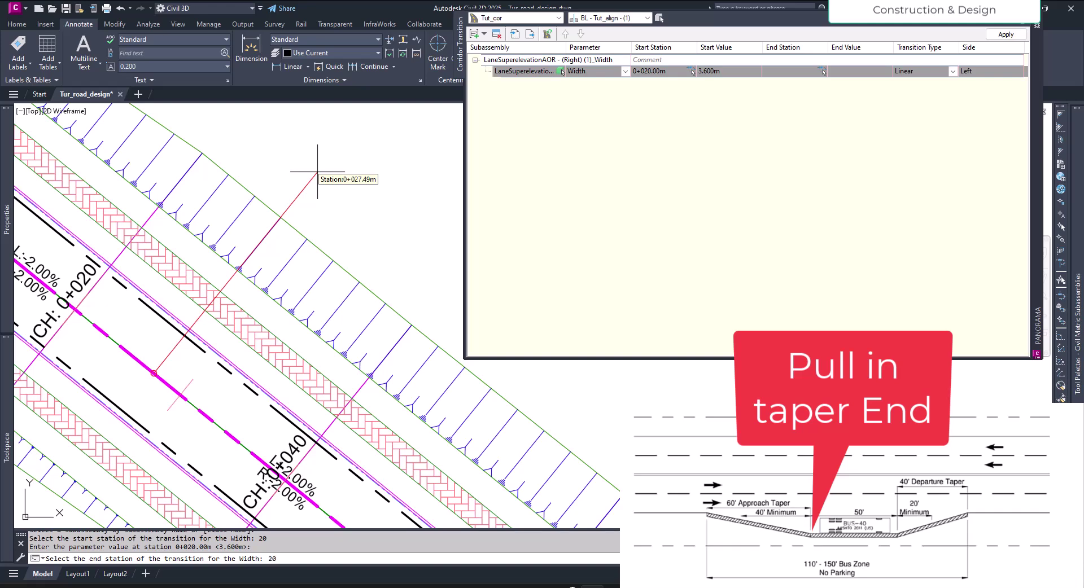
{"action": "key", "text": "Return"}
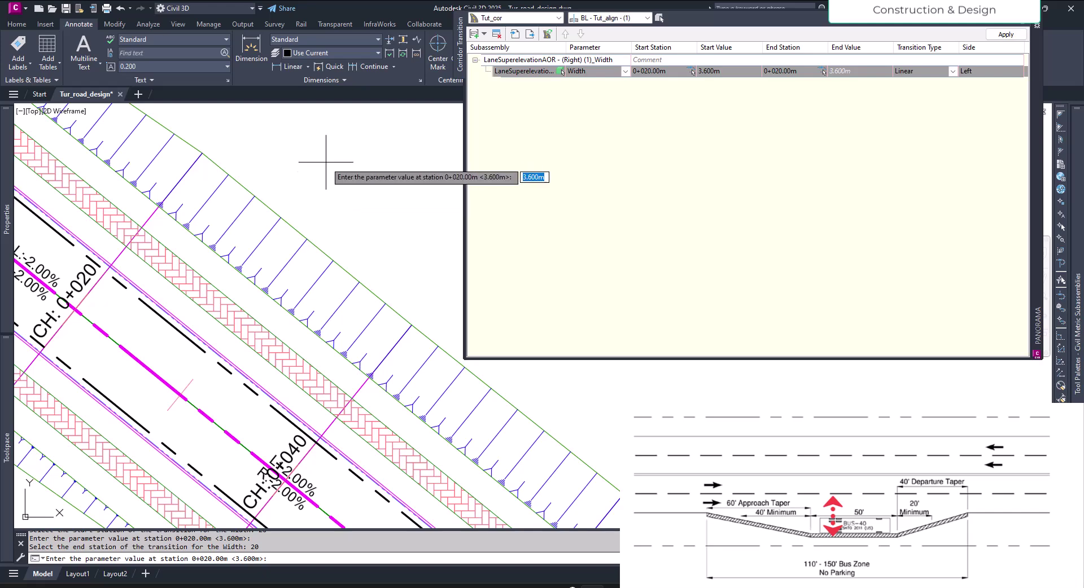
{"action": "type", "text": "7"}
{"action": "key", "text": "Return"}
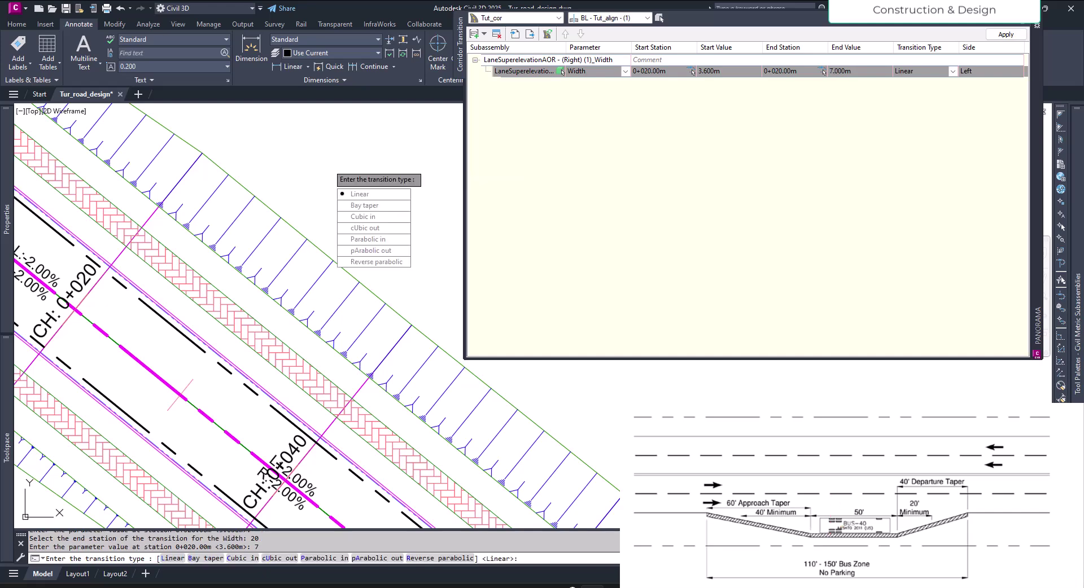
- Set the first width transition type to Linear
{"action": "left_click", "coordinate": [382, 195]}
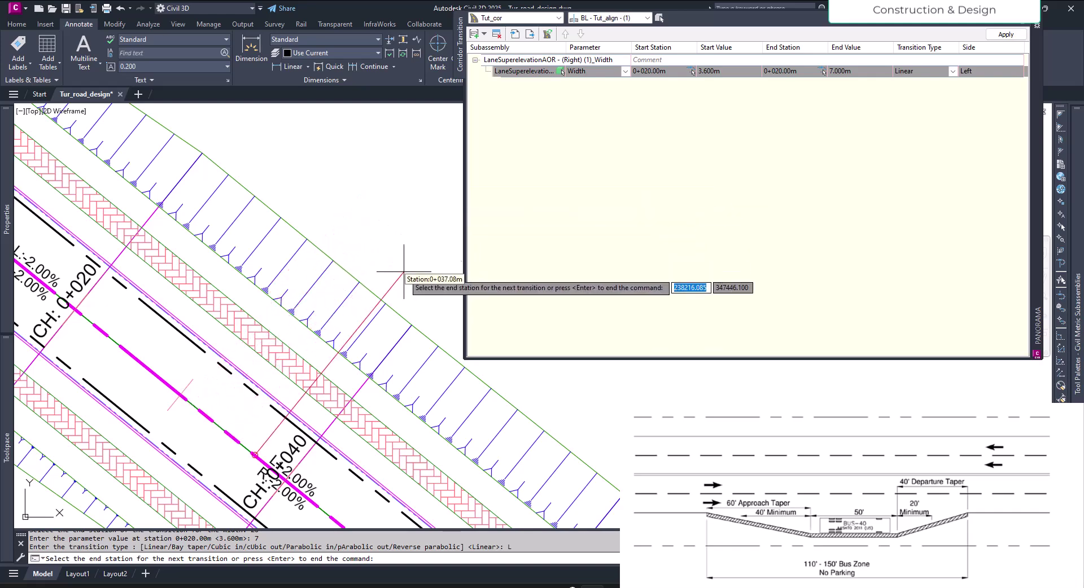
{"action": "middle_click_drag", "start_coordinate": [258, 164], "coordinate": [337, 180]}
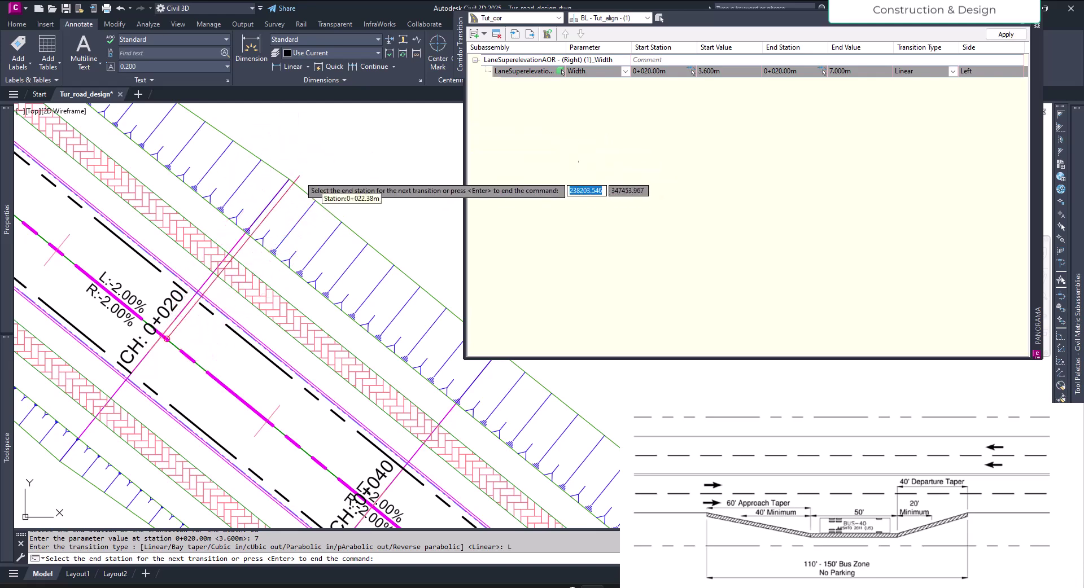
{"action": "scroll", "coordinate": [328, 194], "scroll_direction": "down", "scroll_amount": 5}
{"action": "scroll", "coordinate": [339, 209], "scroll_direction": "up", "scroll_amount": 5}
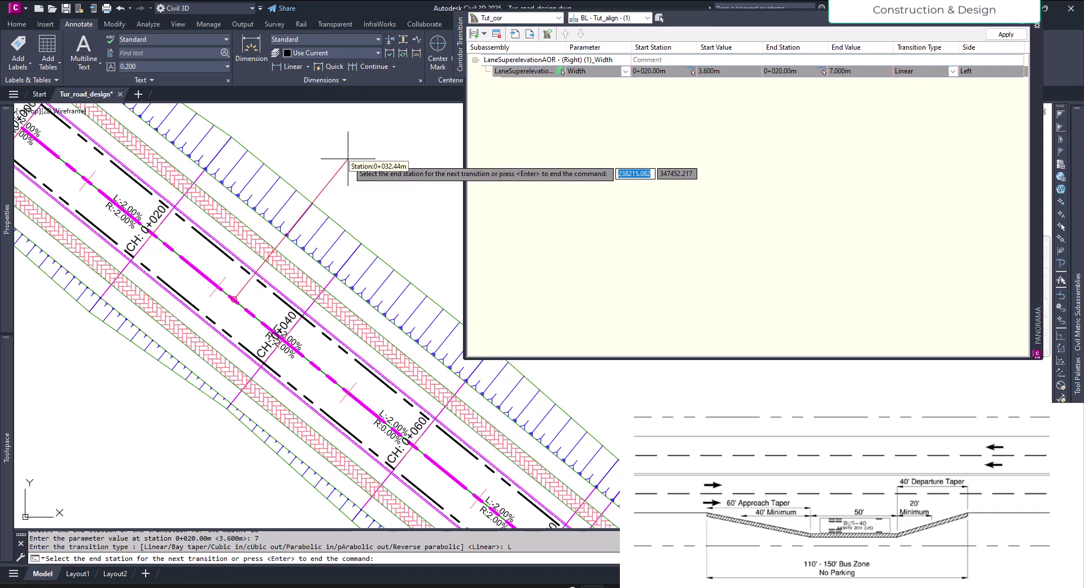
- Add a Linear segment ending at station 0+040 with 7.000m width, then end the command
{"action": "type", "text": "40"}
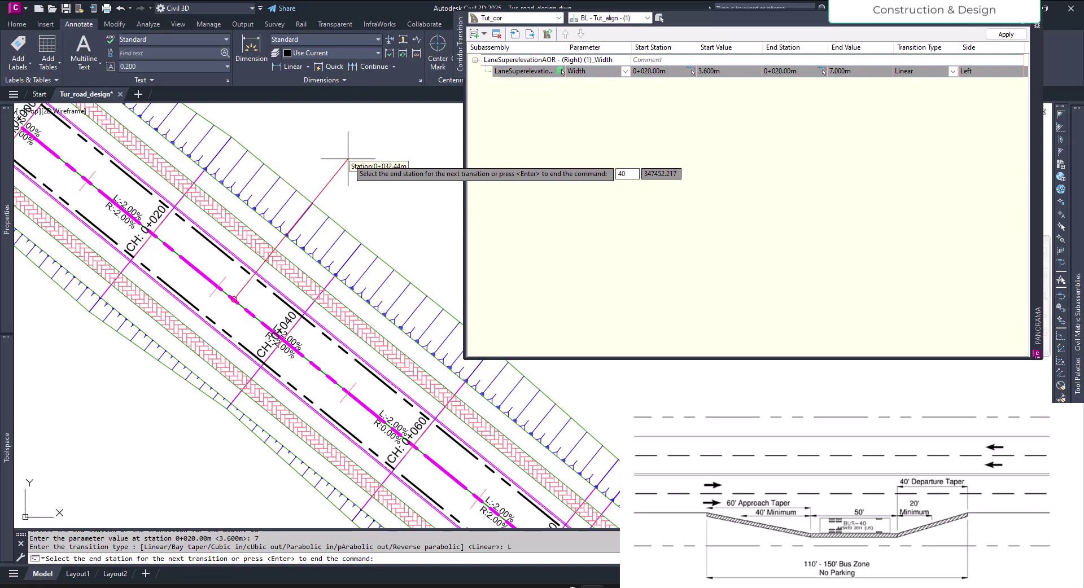
{"action": "key", "text": "Return"}
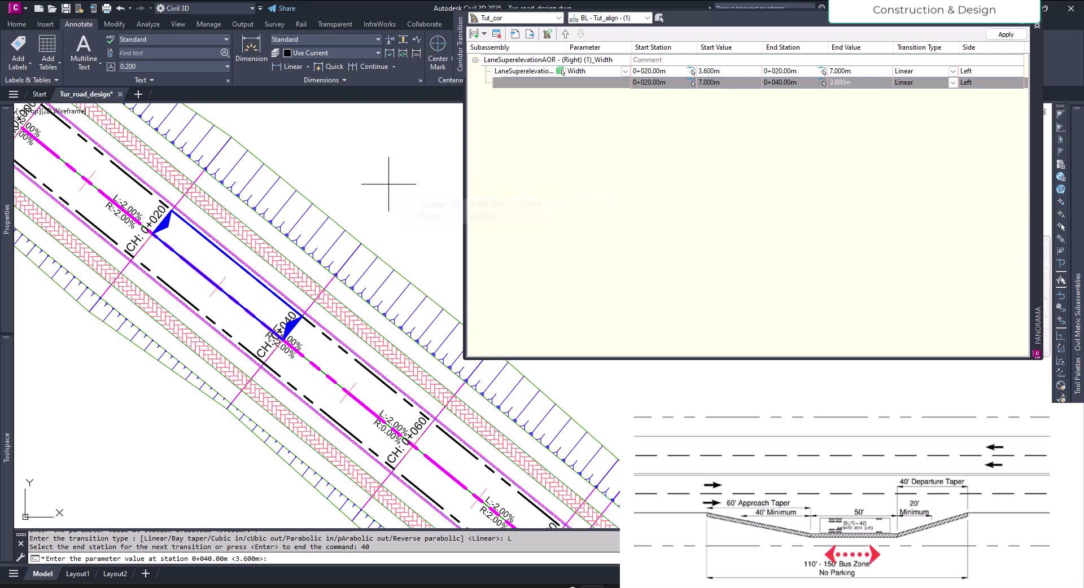
{"action": "type", "text": "7"}
{"action": "key", "text": "Return"}
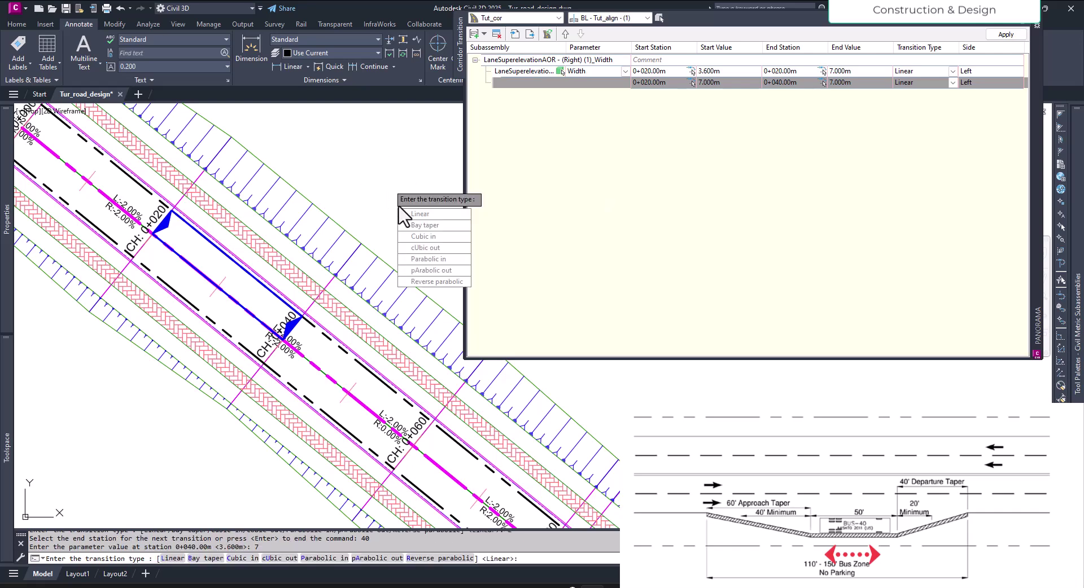
{"action": "left_click", "coordinate": [416, 214]}
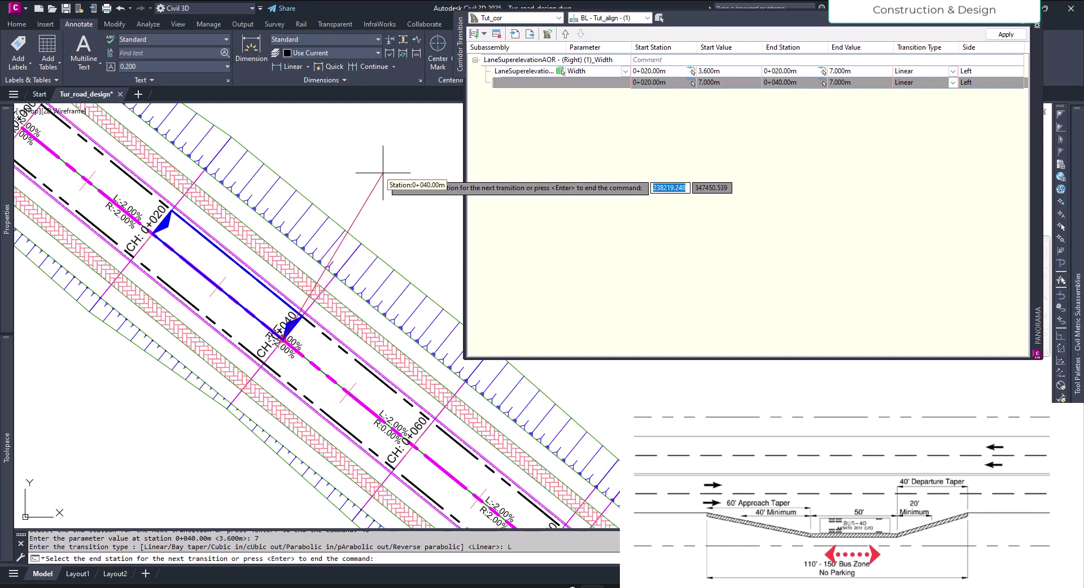
{"action": "key", "text": "Escape"}
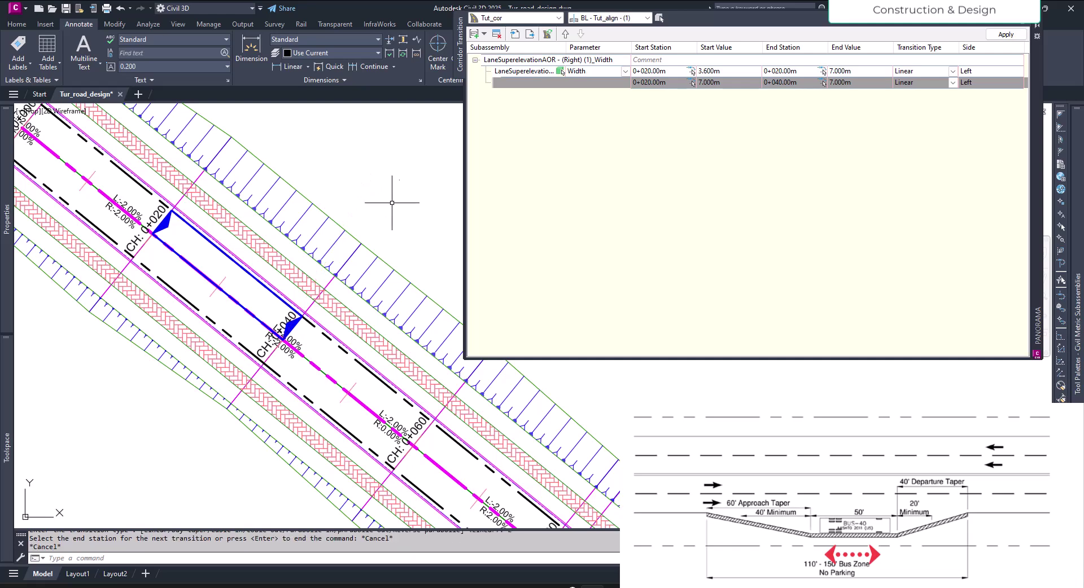
- End the first transition at 0+040 and make the second span 0+040 to 0+055
{"action": "double_click", "coordinate": [784, 72]}
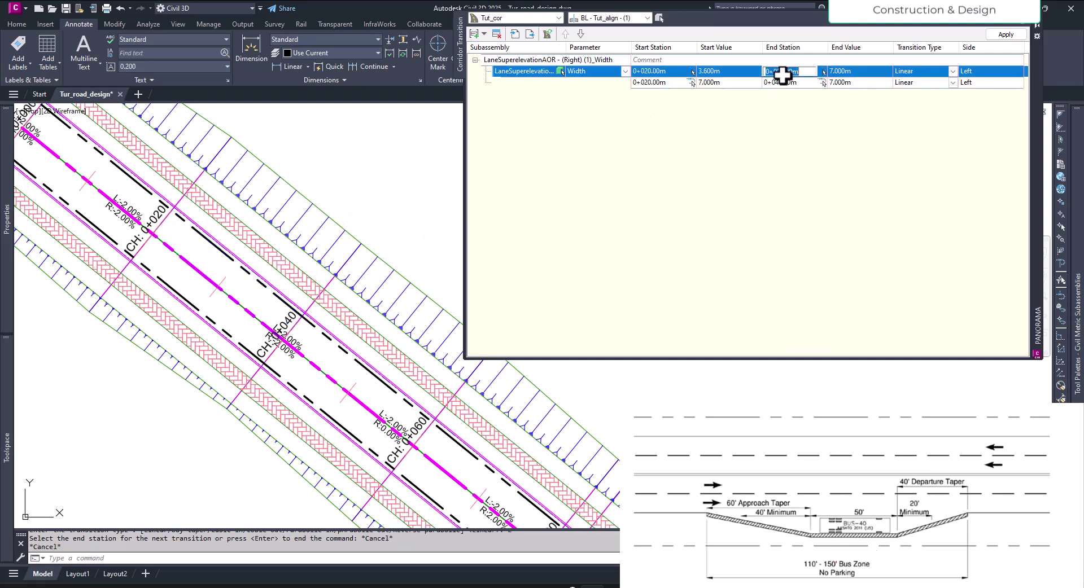
{"action": "key", "text": "Return"}
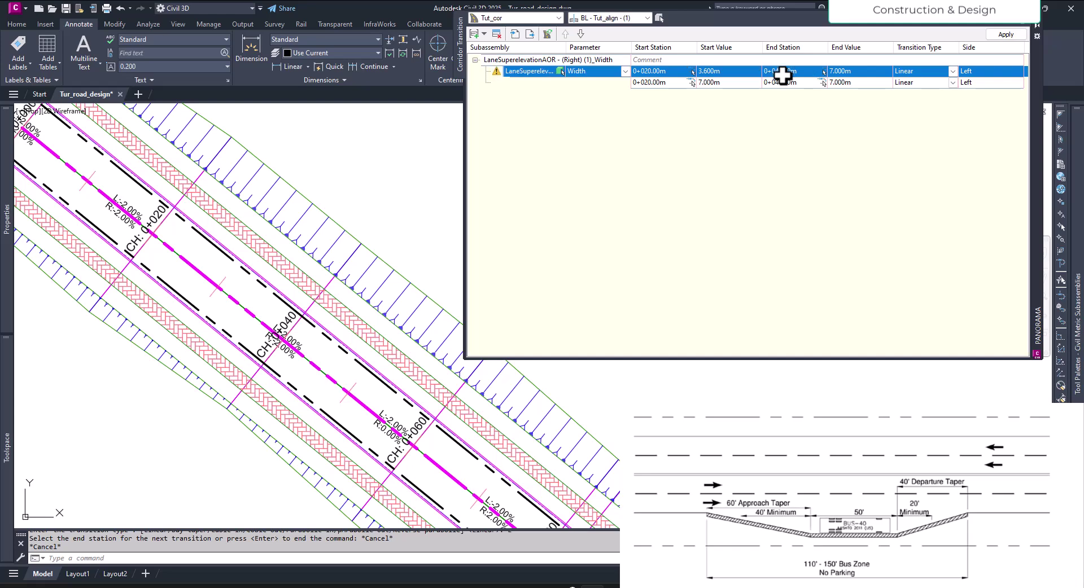
{"action": "double_click", "coordinate": [672, 83]}
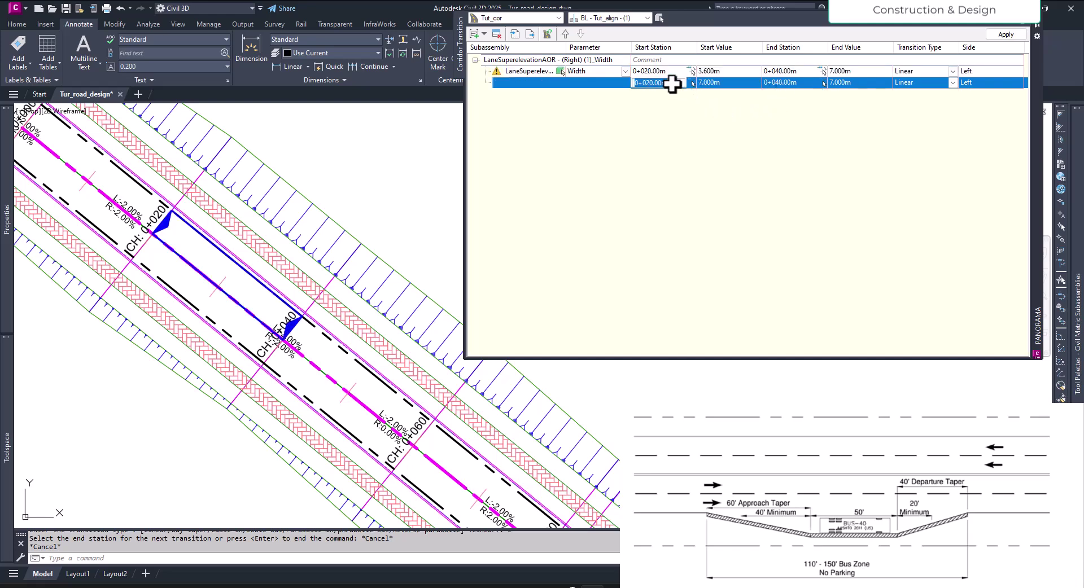
{"action": "type", "text": "40"}
{"action": "key", "text": "Return"}
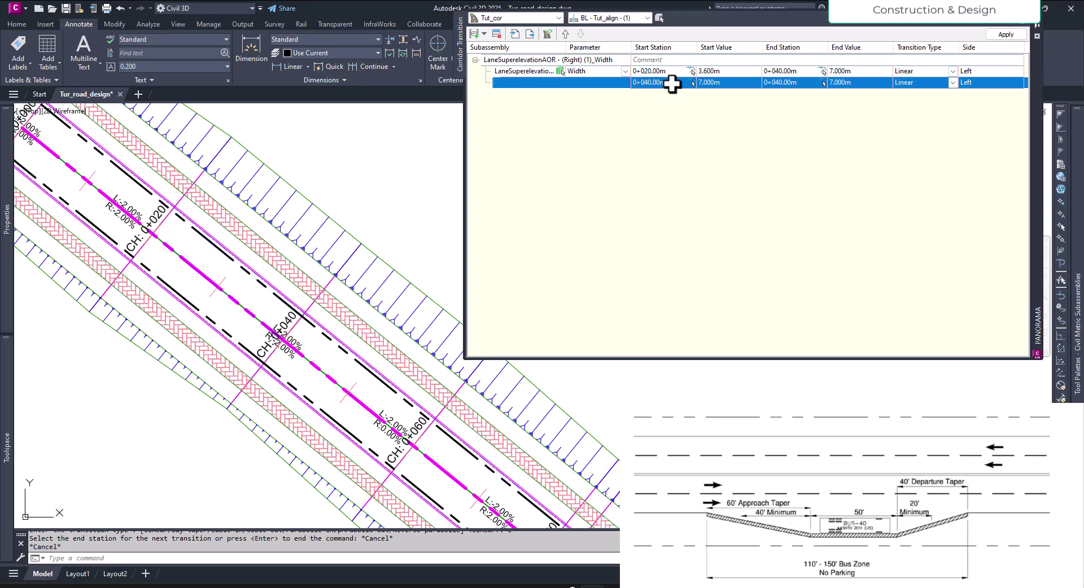
{"action": "double_click", "coordinate": [772, 83]}
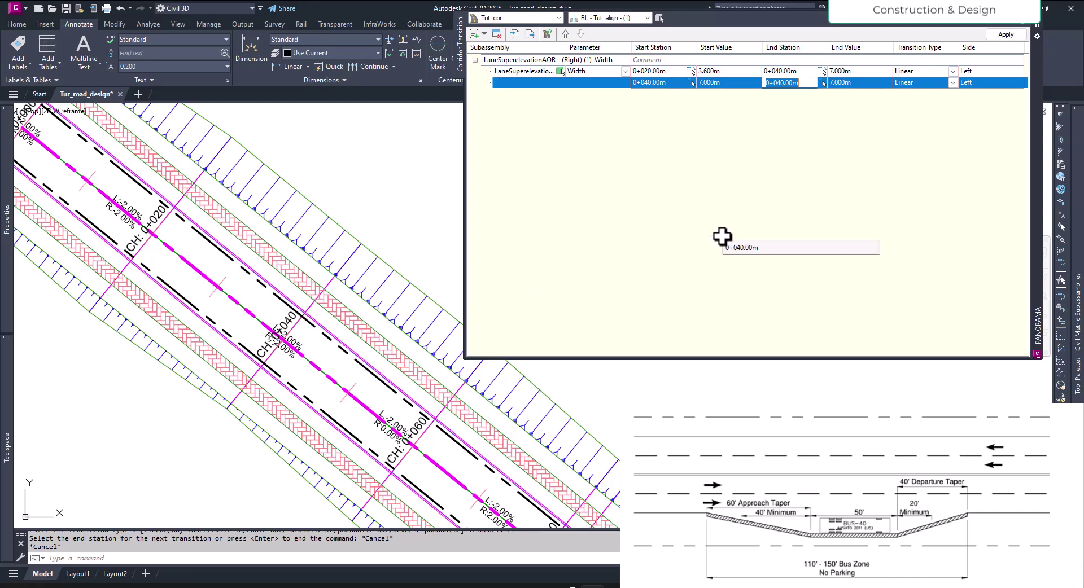
{"action": "key", "text": "Return"}
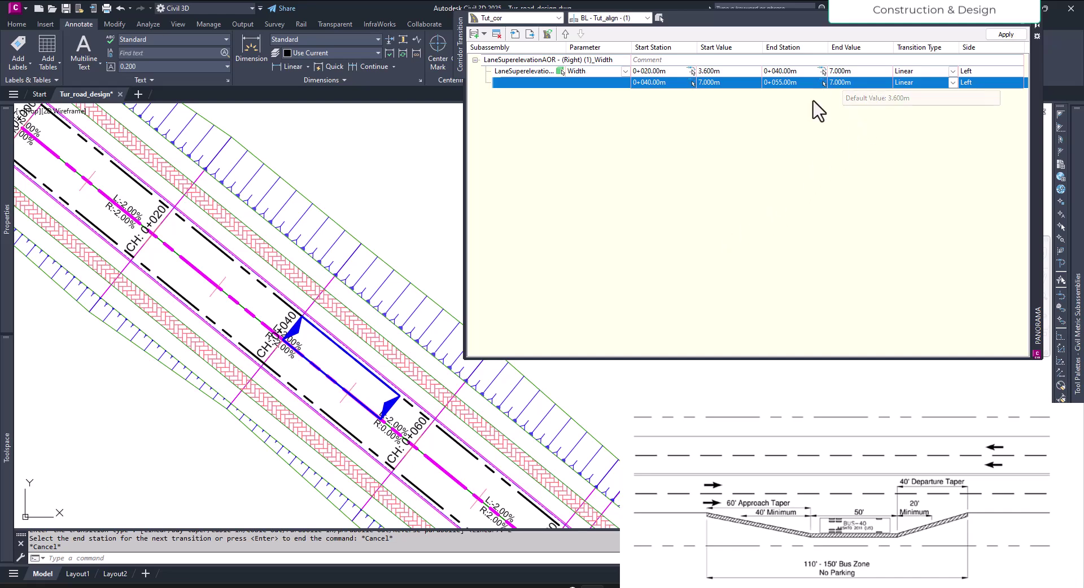
- Insert a third right-lane width transition from 7.000m at 0+055.00m to 3.600m at 0+070.00m
{"action": "left_click", "coordinate": [484, 34]}
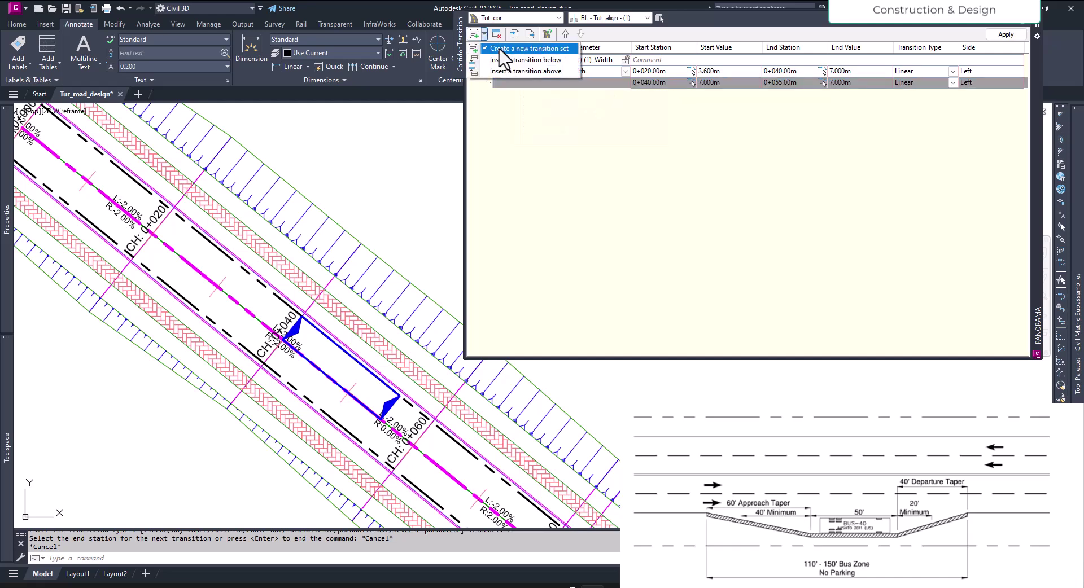
{"action": "left_click", "coordinate": [503, 59]}
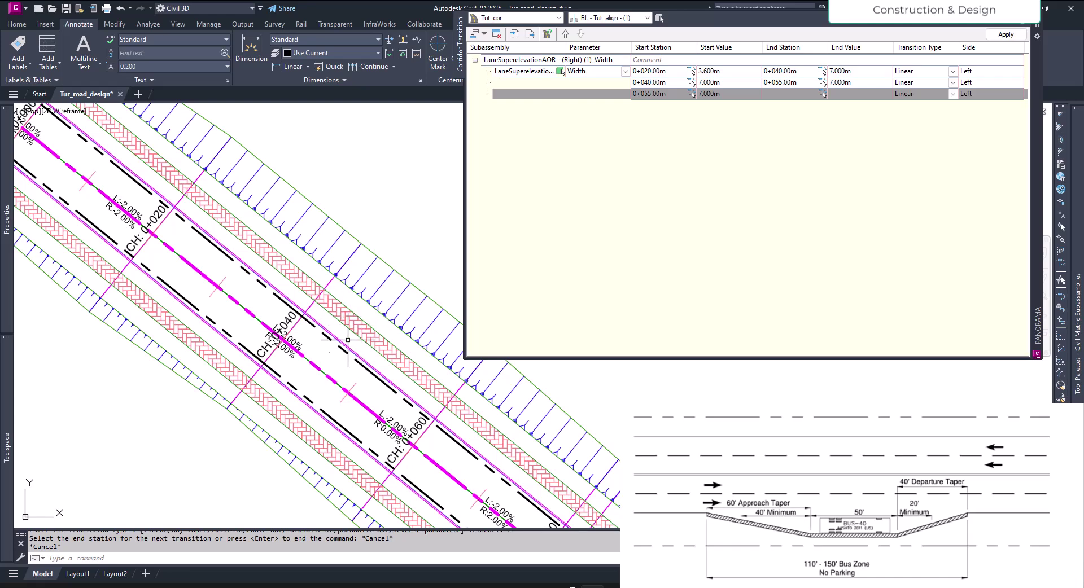
{"action": "left_click", "coordinate": [793, 94]}
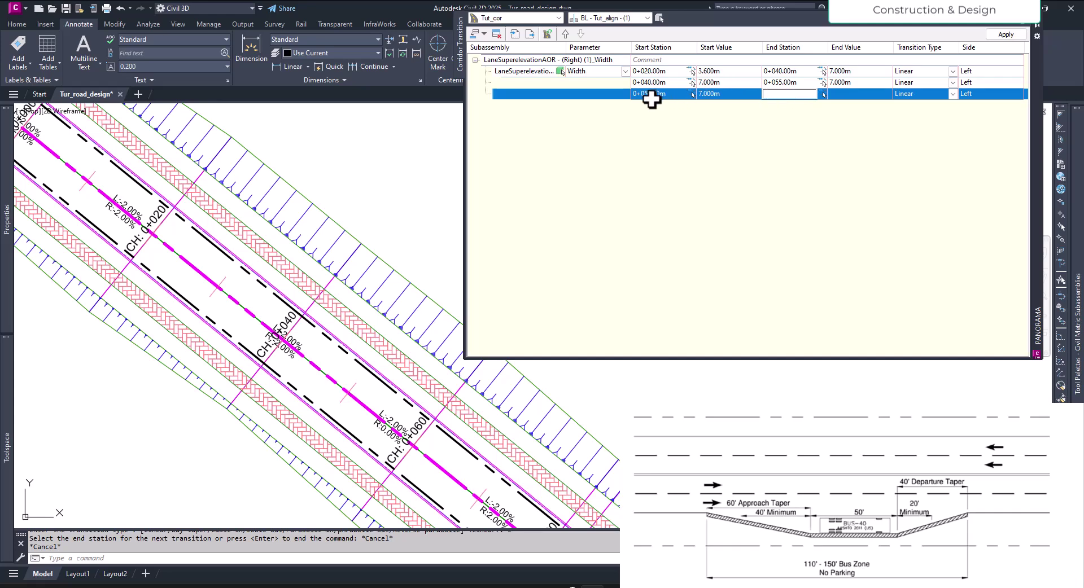
{"action": "type", "text": "70"}
{"action": "key", "text": "Return"}
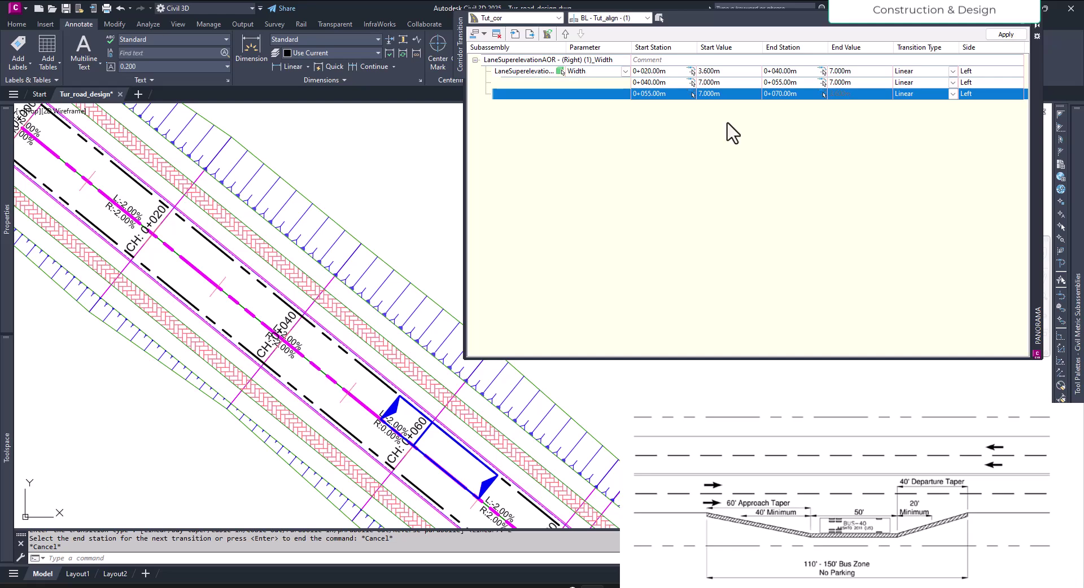
{"action": "left_click", "coordinate": [850, 96]}
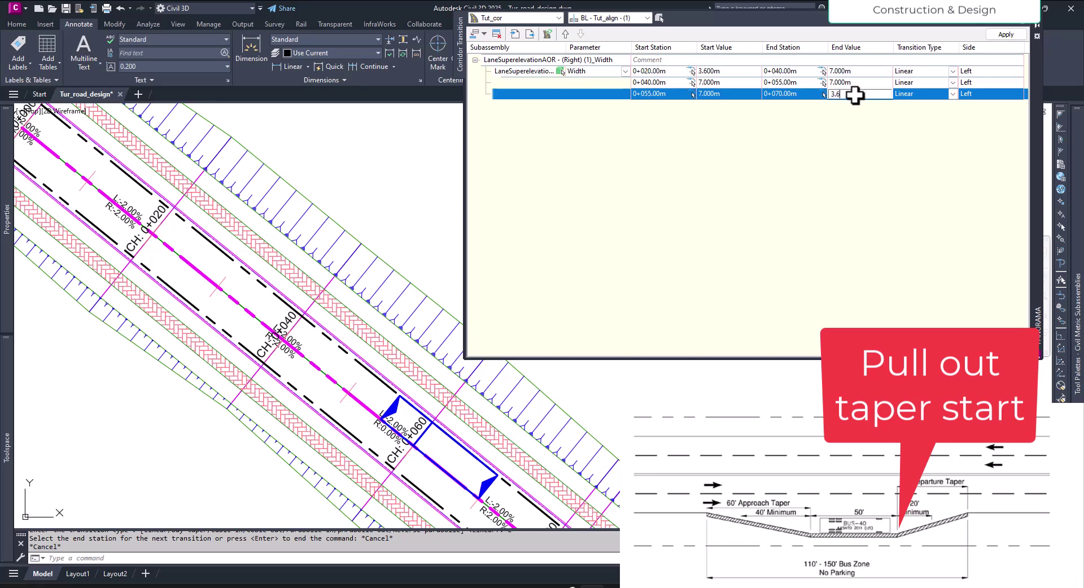
{"action": "key", "text": "Return"}
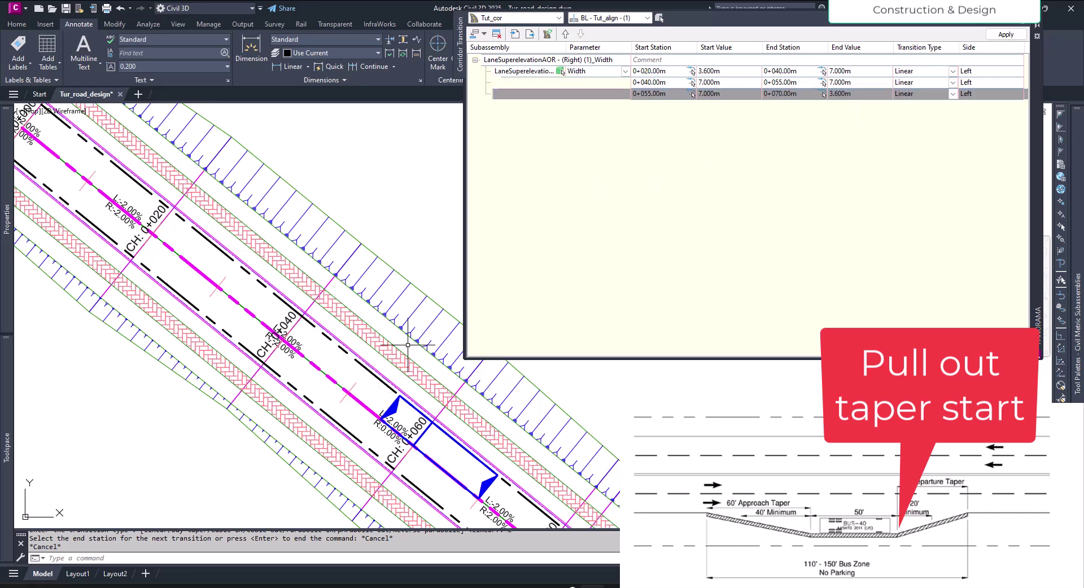
- Apply the three width transitions to the corridor and close the Corridor Transition editor
{"action": "left_click", "coordinate": [1006, 34]}
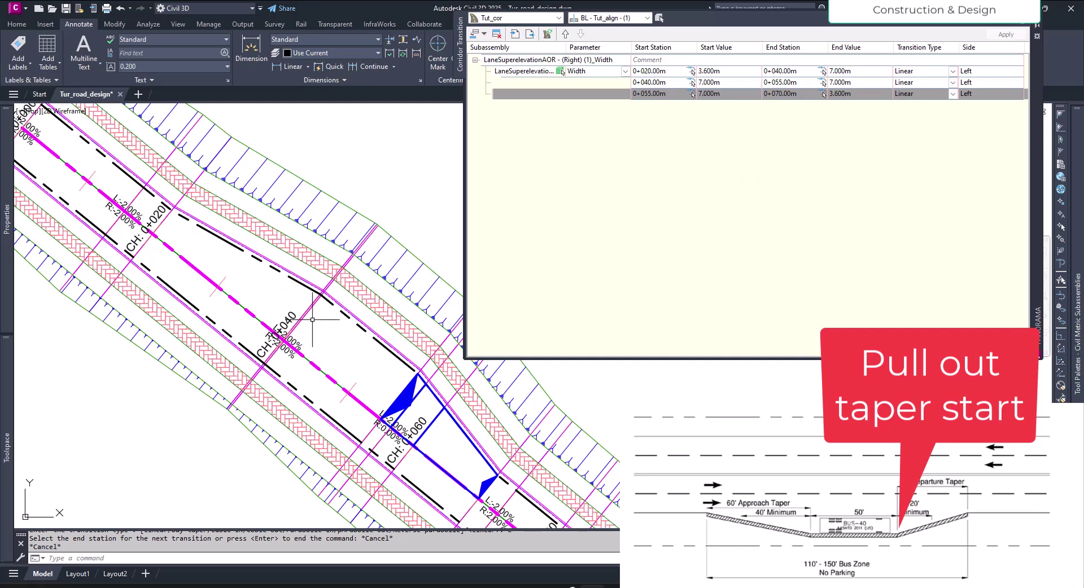
{"action": "scroll", "coordinate": [309, 319], "scroll_direction": "down", "scroll_amount": 3}
{"action": "scroll", "coordinate": [337, 361], "scroll_direction": "up", "scroll_amount": 3}
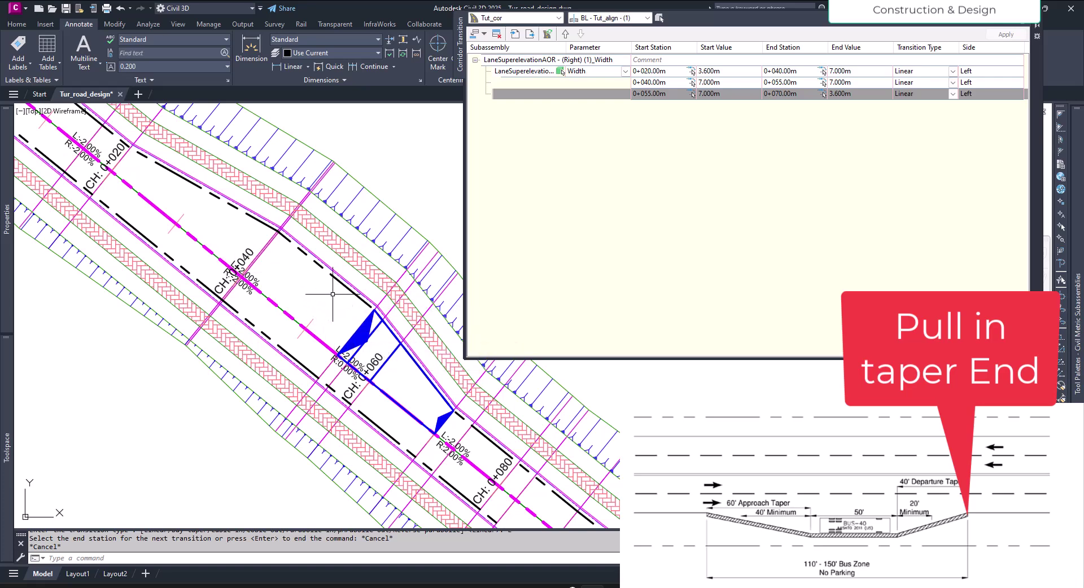
{"action": "scroll", "coordinate": [327, 302], "scroll_direction": "down", "scroll_amount": 2}
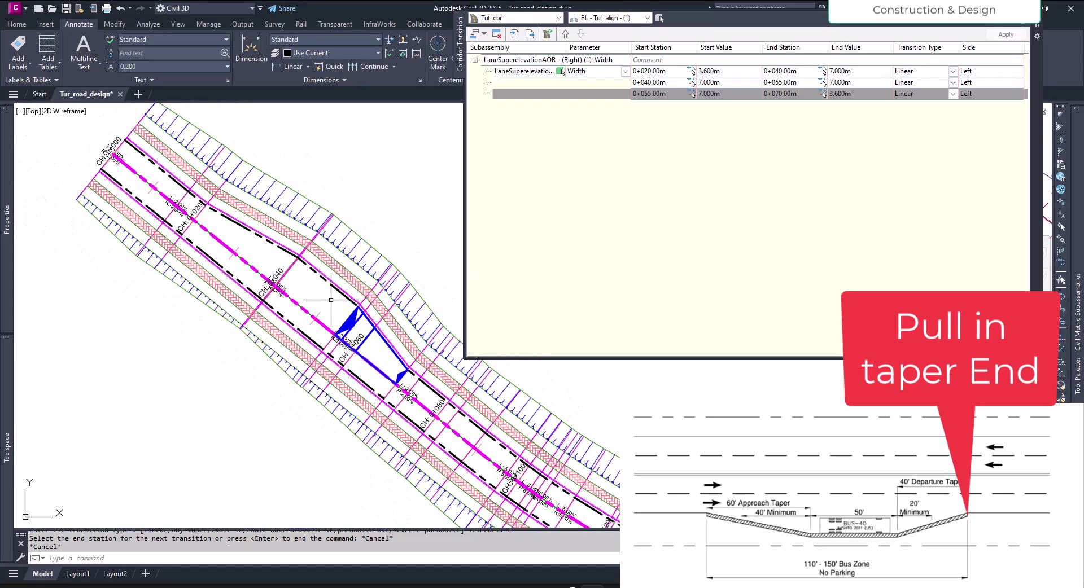
{"action": "key", "text": "Escape"}
{"action": "left_click", "coordinate": [858, 94]}
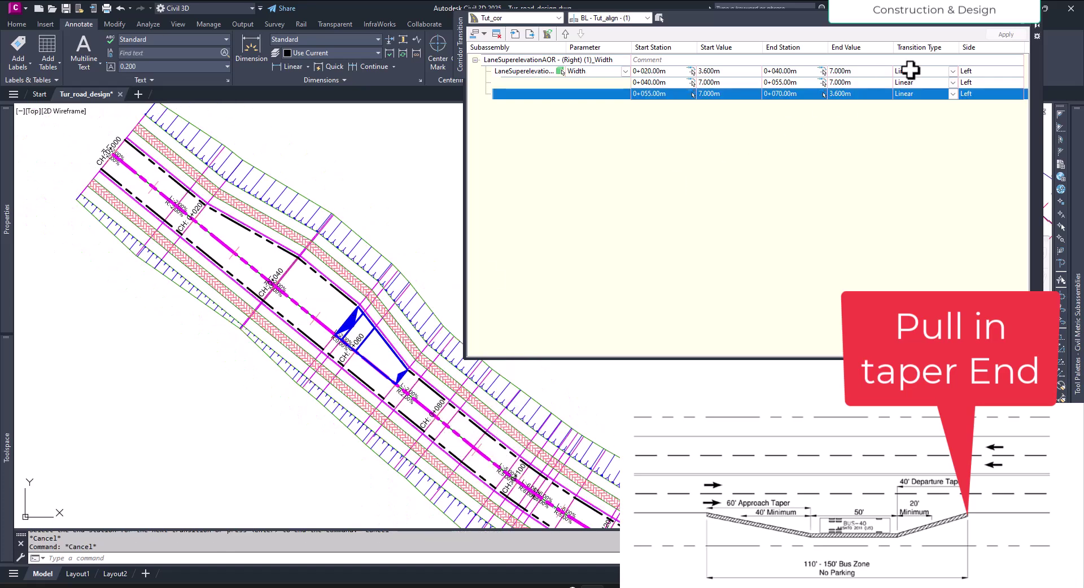
{"action": "left_click", "coordinate": [1036, 25]}
- Pan and zoom the plan to inspect the bus bay taper between CH 0+020 and 0+070
{"action": "scroll", "coordinate": [367, 338], "scroll_direction": "up", "scroll_amount": 2}
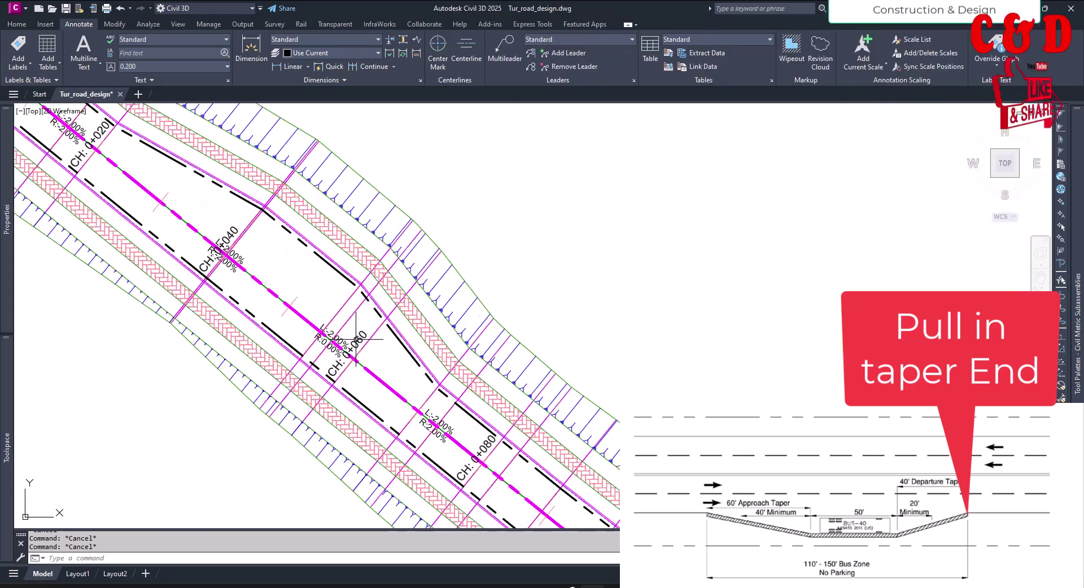
{"action": "middle_click_drag", "start_coordinate": [394, 366], "coordinate": [462, 375]}
{"action": "key", "text": "Escape"}
{"action": "scroll", "coordinate": [463, 375], "scroll_direction": "down", "scroll_amount": 1}
{"action": "scroll", "coordinate": [459, 376], "scroll_direction": "up", "scroll_amount": 1}
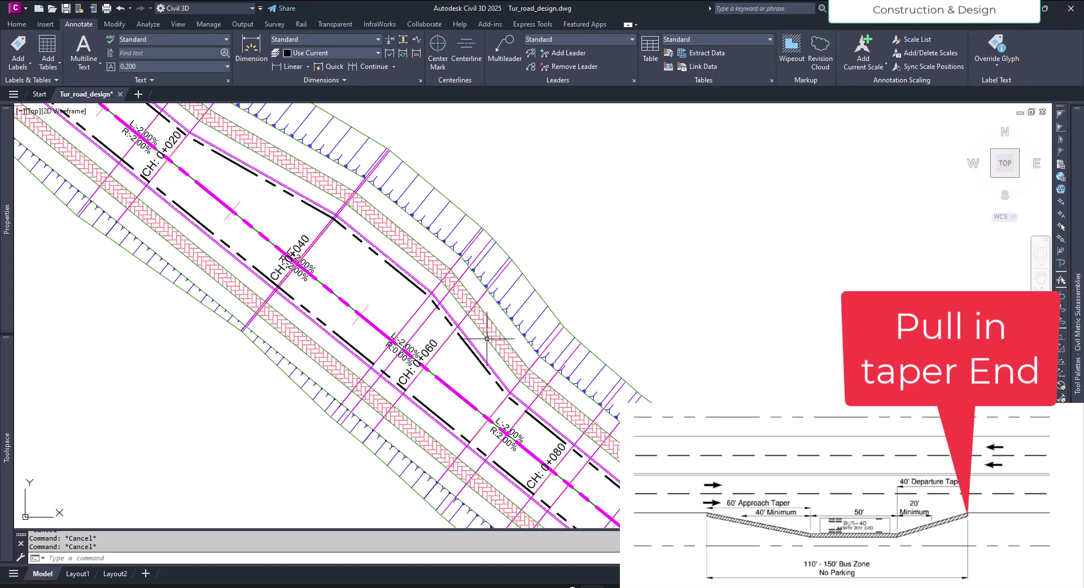
{"action": "scroll", "coordinate": [486, 339], "scroll_direction": "down", "scroll_amount": 1}
{"action": "scroll", "coordinate": [335, 259], "scroll_direction": "up", "scroll_amount": 1}
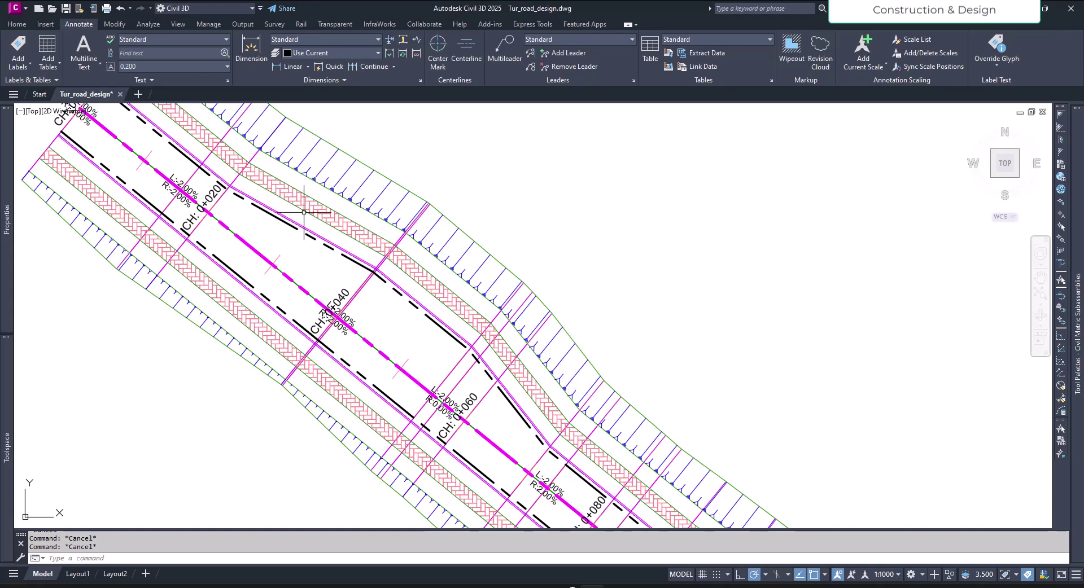
{"action": "middle_click_drag", "start_coordinate": [466, 331], "coordinate": [412, 278]}
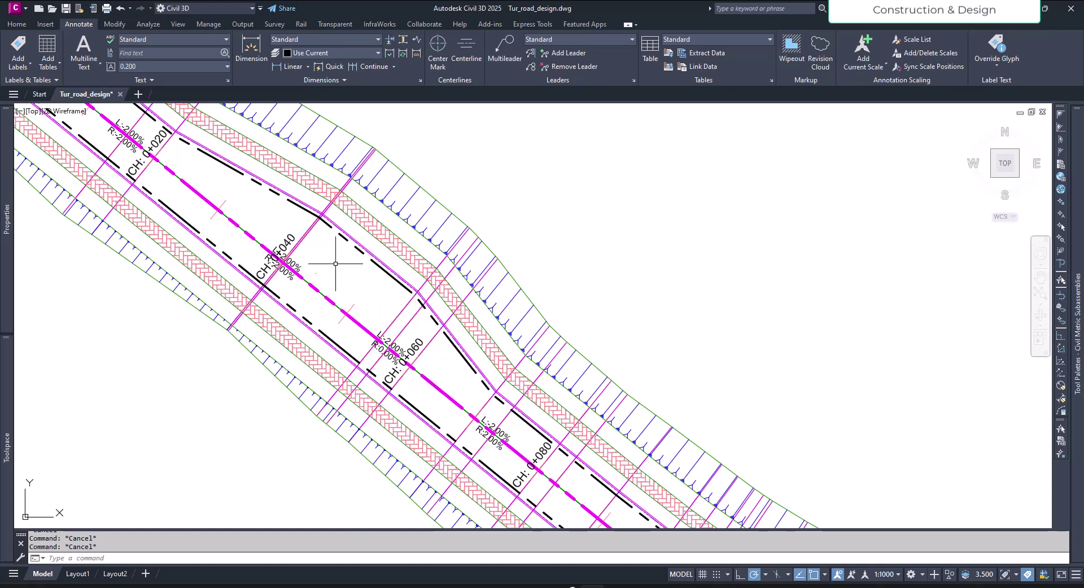
{"action": "scroll", "coordinate": [335, 264], "scroll_direction": "up", "scroll_amount": 2}
{"action": "middle_click_drag", "start_coordinate": [336, 264], "coordinate": [352, 301]}
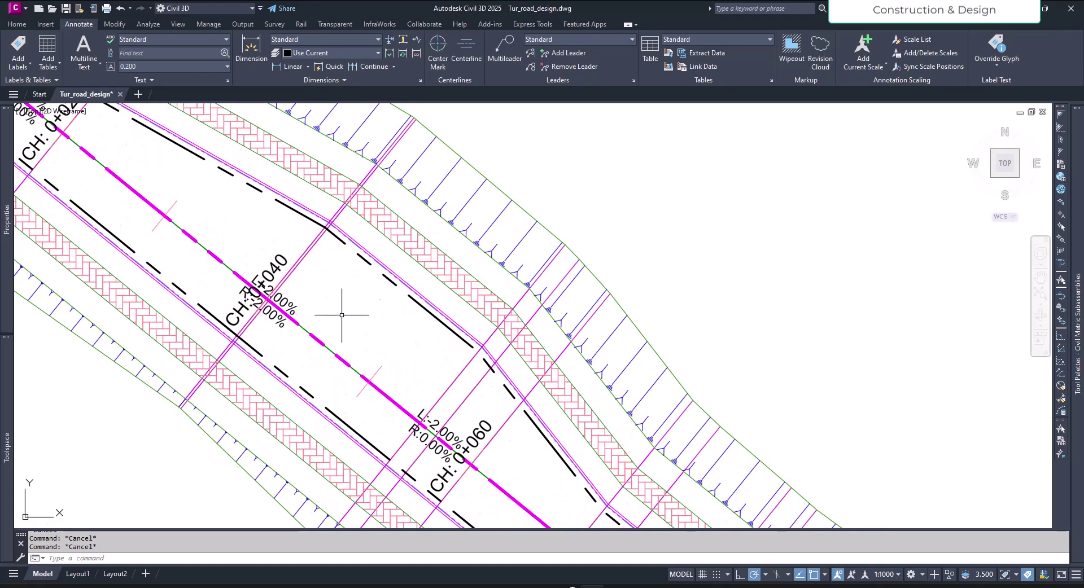
- Measure the widened bus bay lane with an aligned dimension, reading 7.0001
{"action": "left_click", "coordinate": [308, 67]}
{"action": "left_click", "coordinate": [314, 137]}
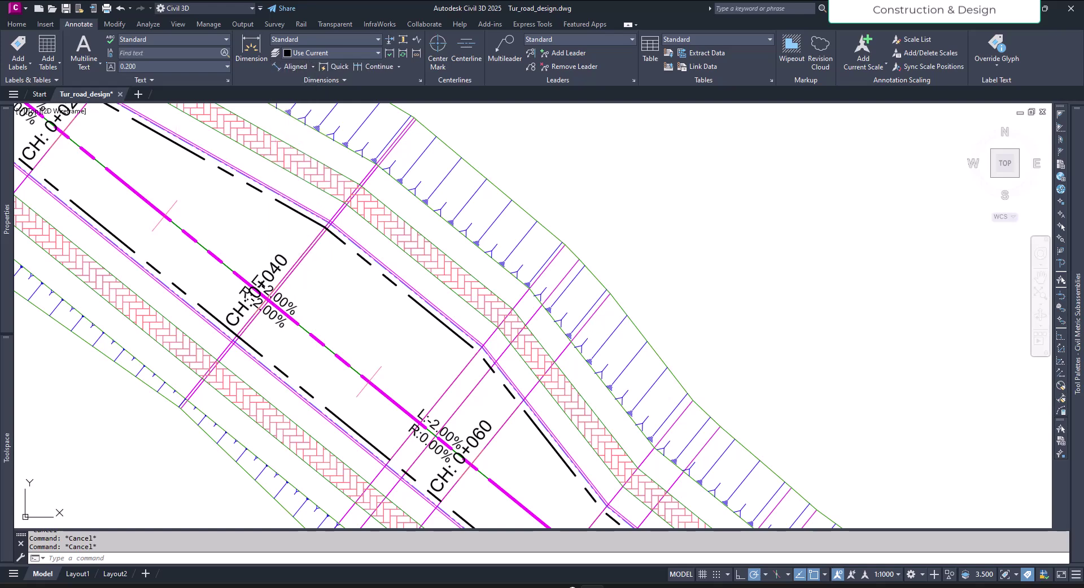
{"action": "left_click", "coordinate": [338, 356]}
{"action": "left_click", "coordinate": [396, 285]}
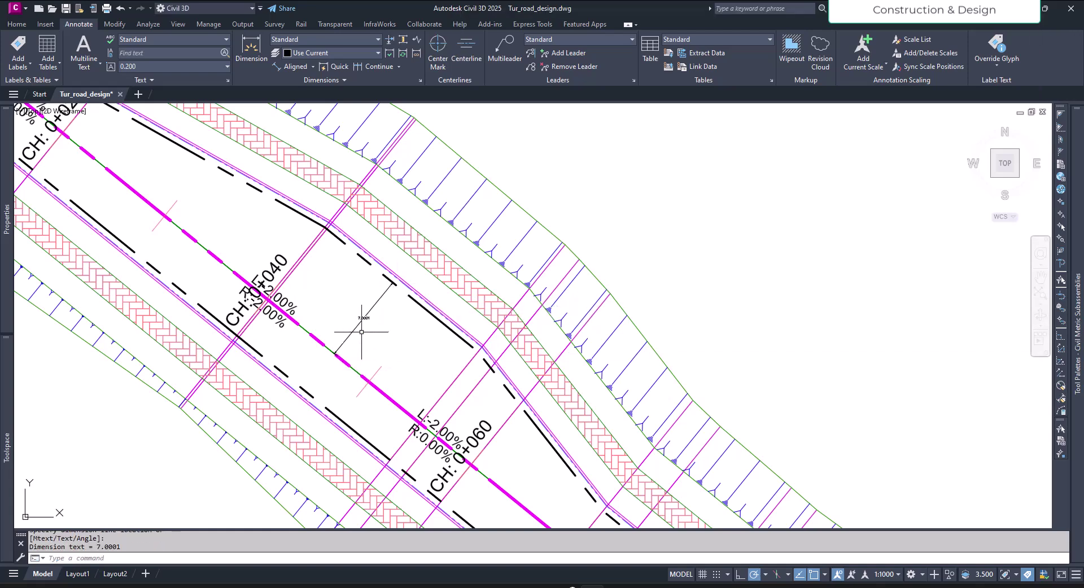
{"action": "scroll", "coordinate": [361, 338], "scroll_direction": "up", "scroll_amount": 6}
{"action": "left_click", "coordinate": [364, 276]}
{"action": "scroll", "coordinate": [383, 282], "scroll_direction": "down", "scroll_amount": 5}
- Erase the 7.0001 check dimension
{"action": "key", "text": "Escape"}
{"action": "left_click", "coordinate": [381, 305]}
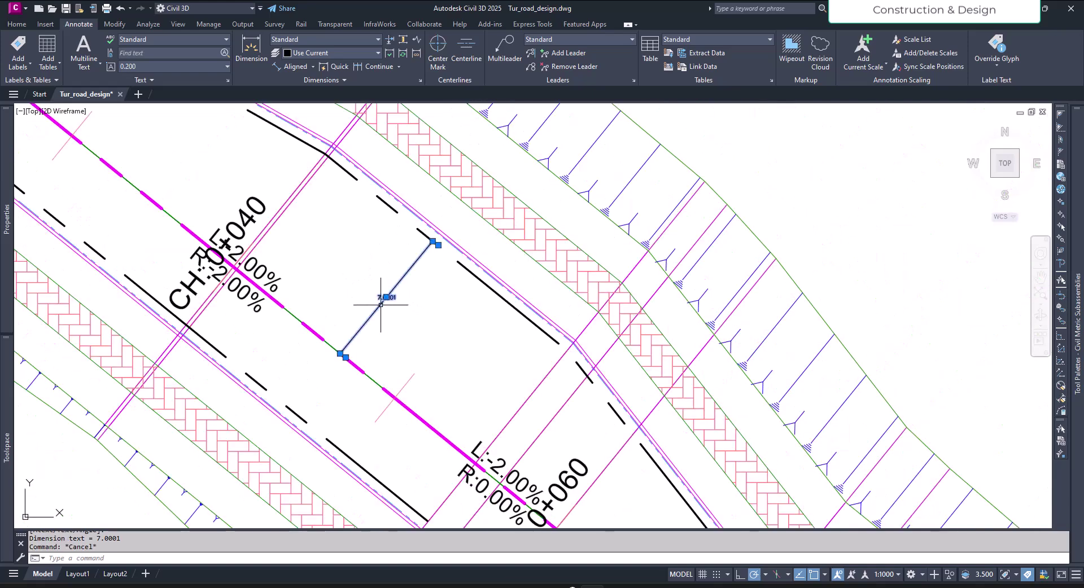
{"action": "key", "text": "Delete"}
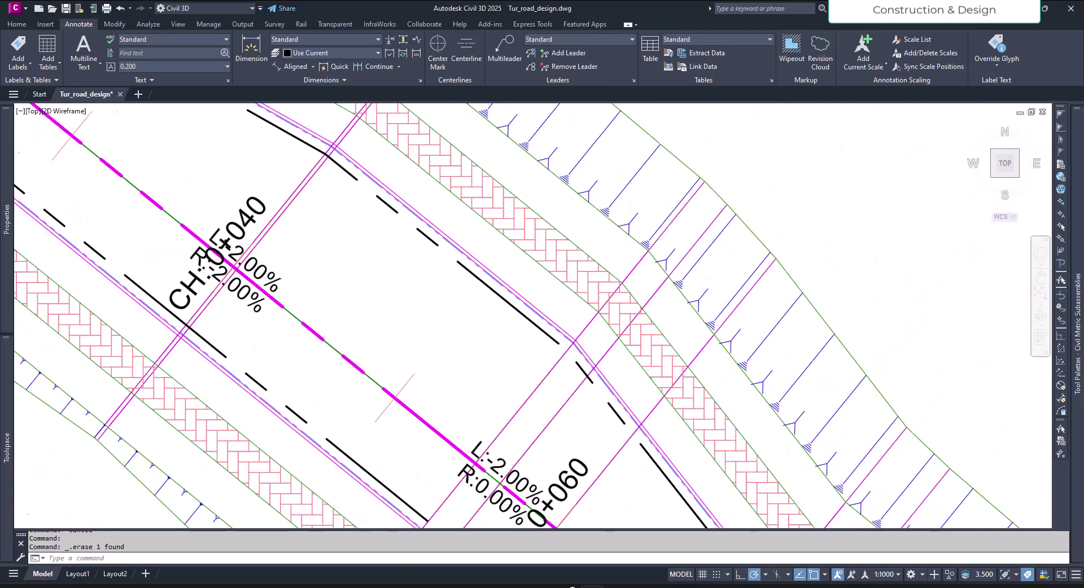
{"action": "scroll", "coordinate": [480, 389], "scroll_direction": "down", "scroll_amount": 5}
{"action": "scroll", "coordinate": [428, 335], "scroll_direction": "up", "scroll_amount": 4}
{"action": "middle_click_drag", "start_coordinate": [476, 355], "coordinate": [392, 322]}
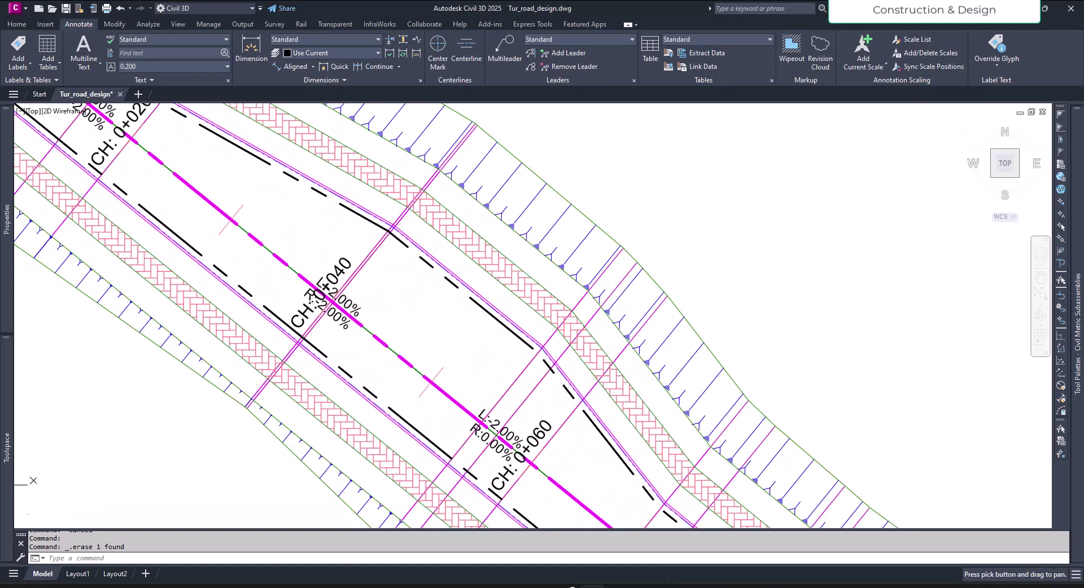
{"action": "scroll", "coordinate": [438, 166], "scroll_direction": "up", "scroll_amount": 4}
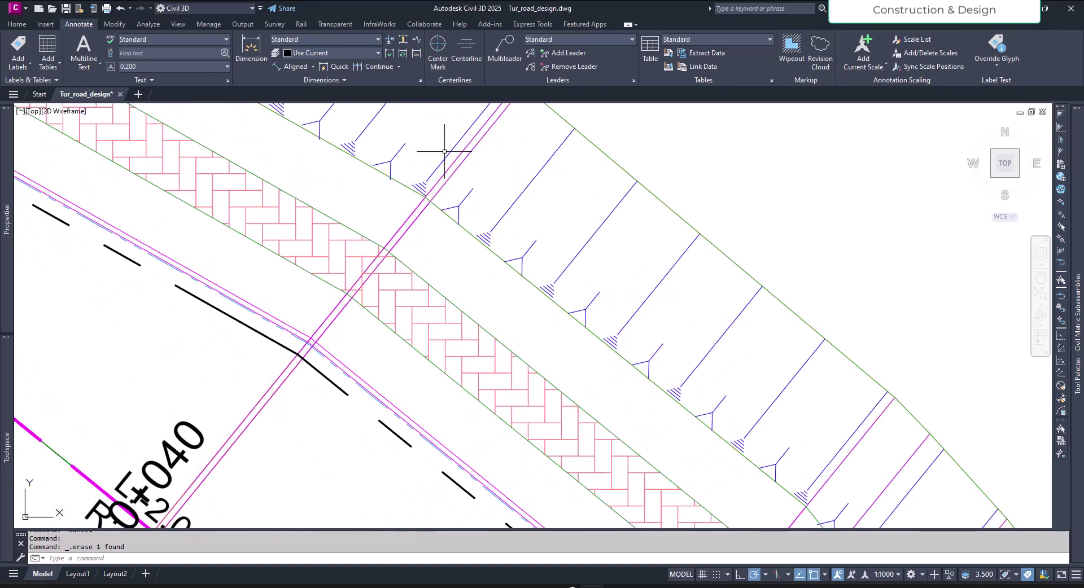
{"action": "scroll", "coordinate": [307, 346], "scroll_direction": "up", "scroll_amount": 5}
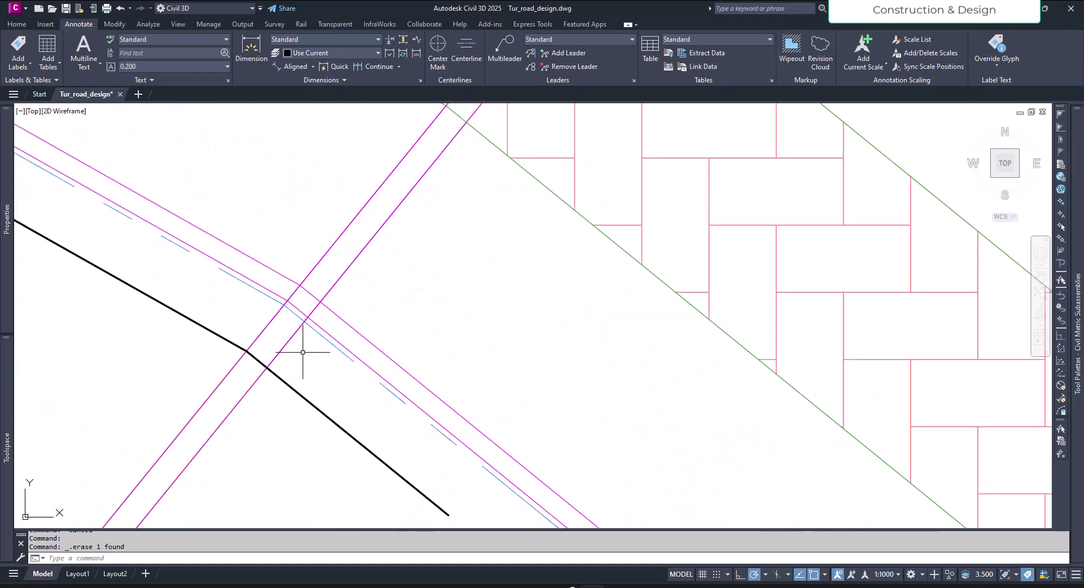
- Select the road corridor to bring up its Corridor contextual tab
{"action": "key", "text": "Escape"}
{"action": "left_click", "coordinate": [284, 345]}
{"action": "scroll", "coordinate": [426, 299], "scroll_direction": "down", "scroll_amount": 6}
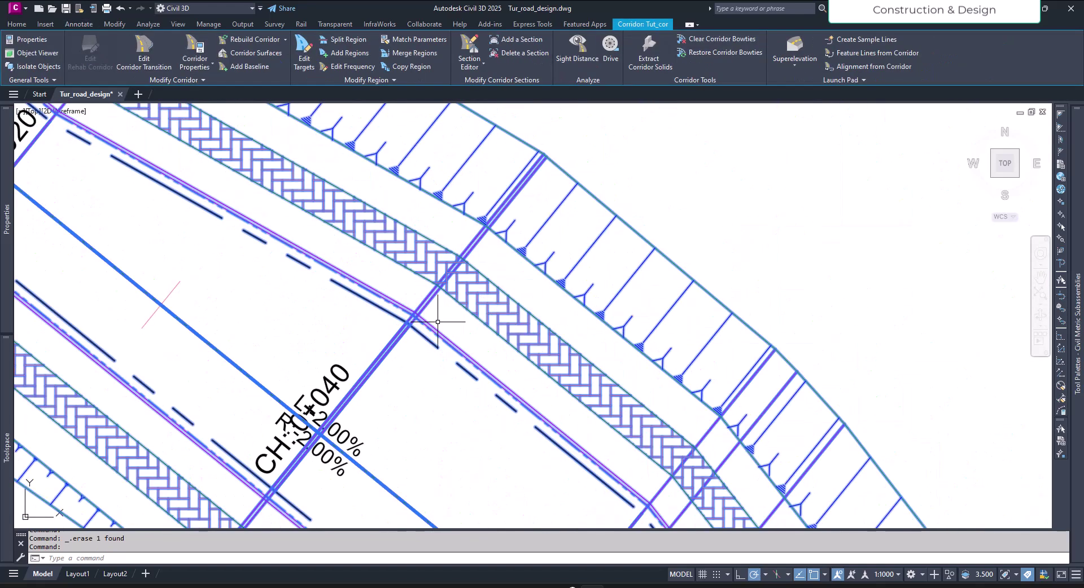
{"action": "scroll", "coordinate": [450, 389], "scroll_direction": "up", "scroll_amount": 2}
{"action": "key", "text": "Escape"}
{"action": "scroll", "coordinate": [450, 389], "scroll_direction": "up", "scroll_amount": 2}
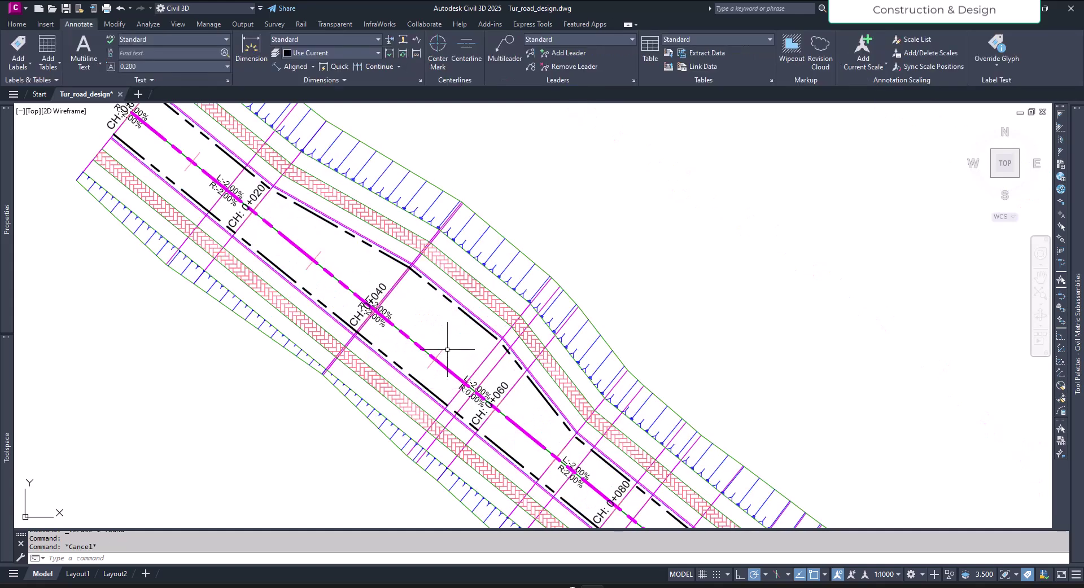
{"action": "middle_click_drag", "start_coordinate": [465, 349], "coordinate": [355, 342]}
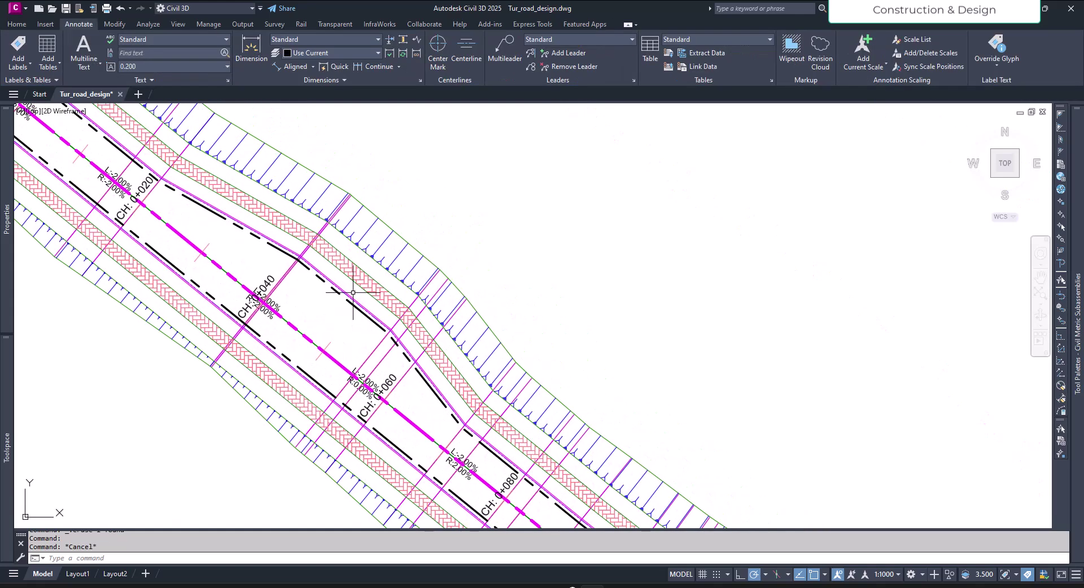
{"action": "left_click", "coordinate": [350, 291]}
{"action": "scroll", "coordinate": [298, 302], "scroll_direction": "down", "scroll_amount": 3}
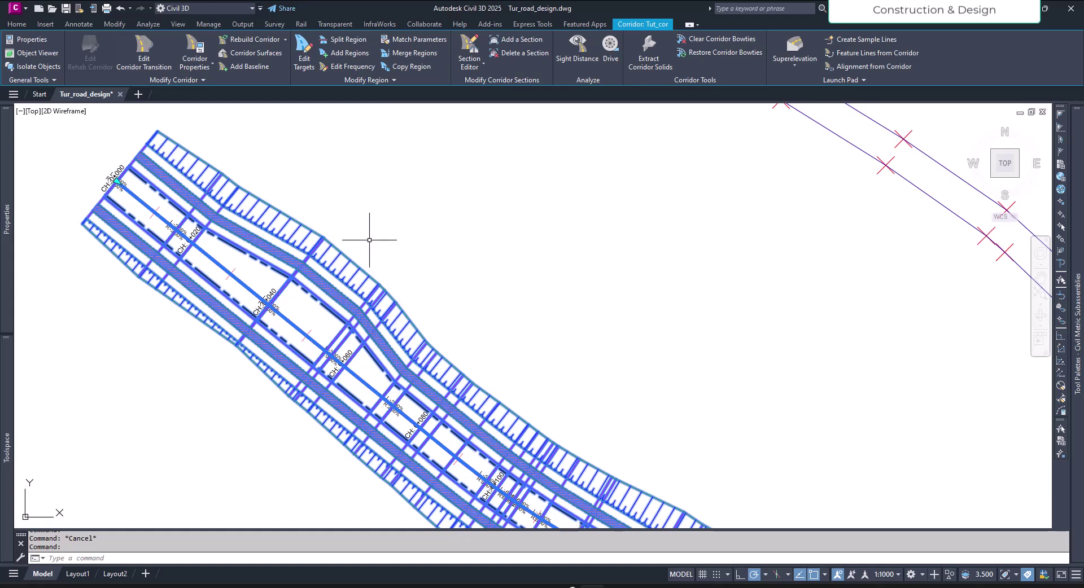
{"action": "scroll", "coordinate": [369, 240], "scroll_direction": "up", "scroll_amount": 3}
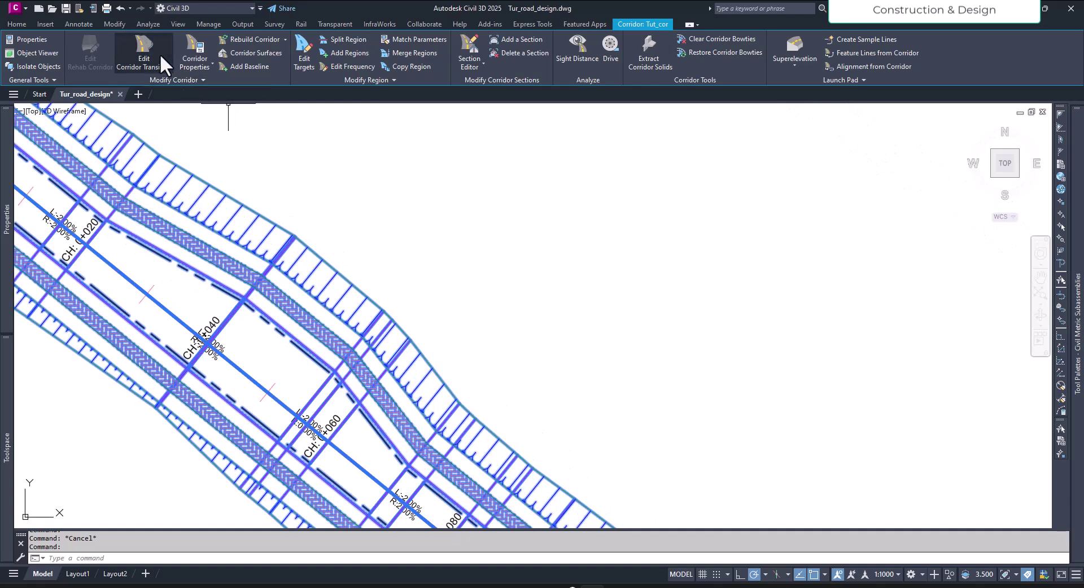
- Reopen Edit Corridor Transition and review stations and widths of all three right-lane width rows
{"action": "left_click", "coordinate": [144, 56]}
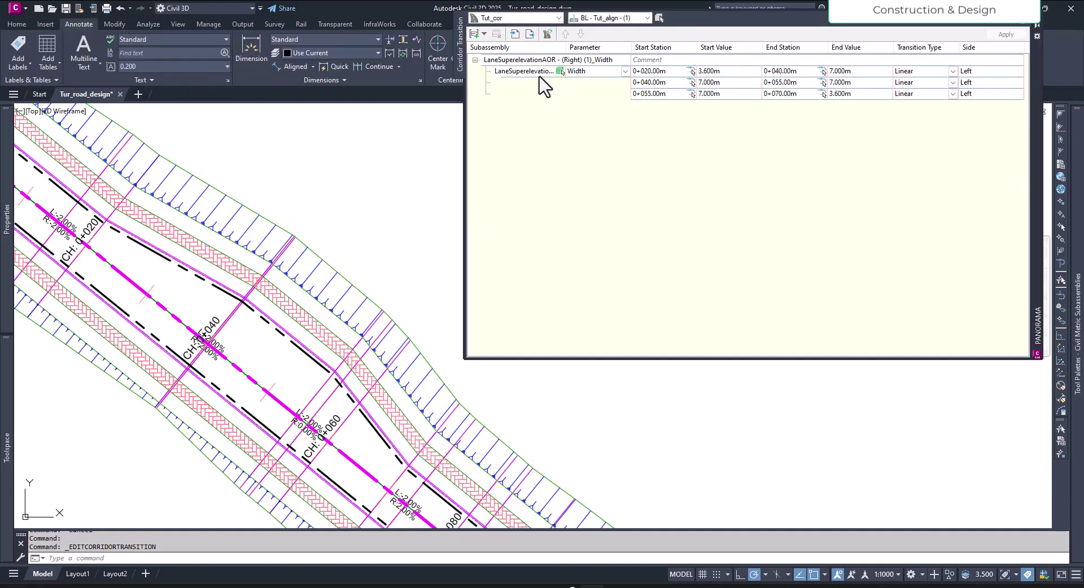
{"action": "left_click", "coordinate": [649, 71]}
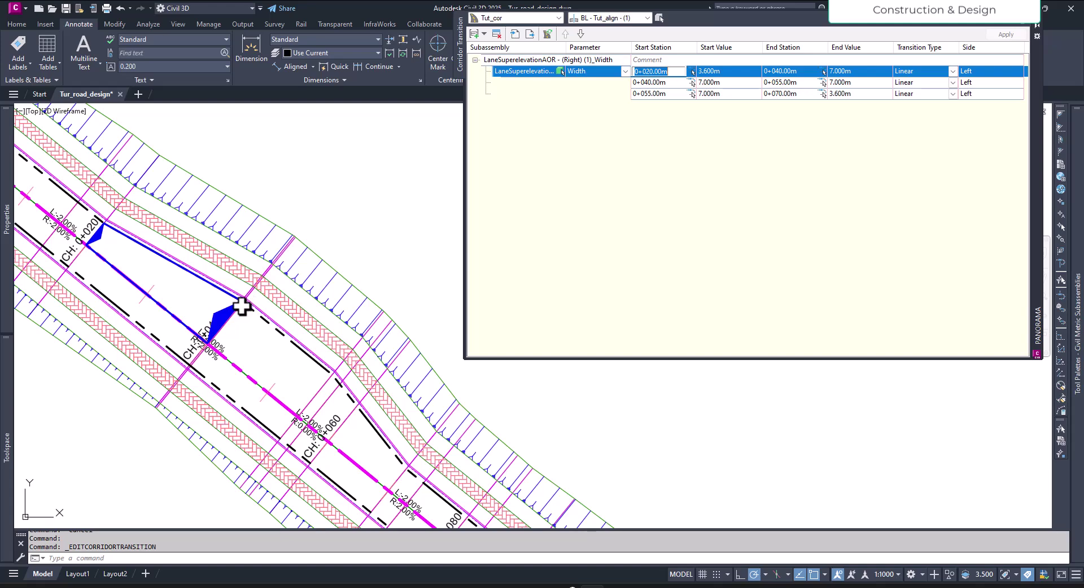
{"action": "left_click", "coordinate": [657, 83]}
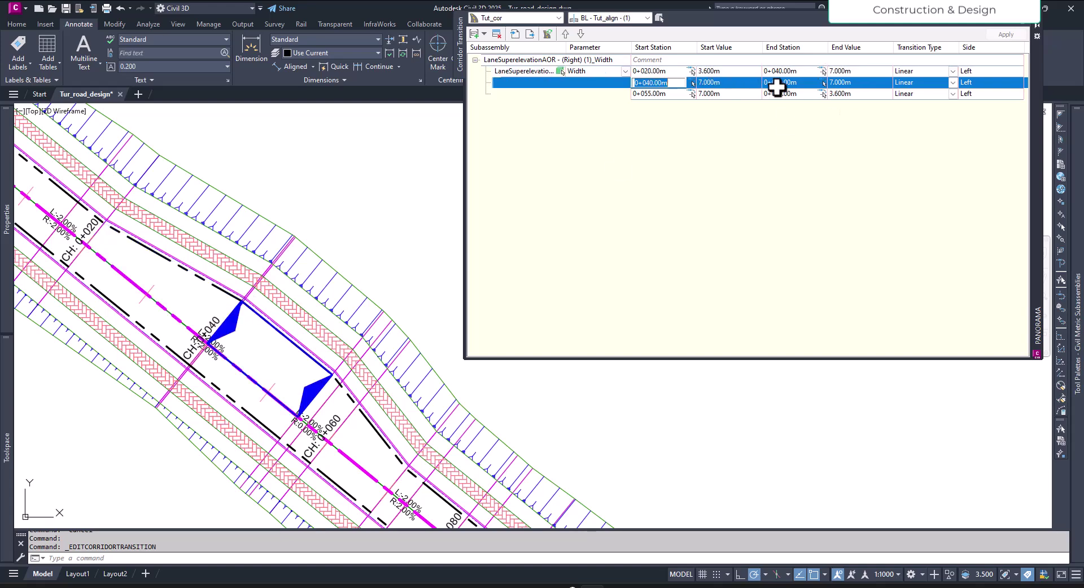
{"action": "left_click", "coordinate": [835, 85]}
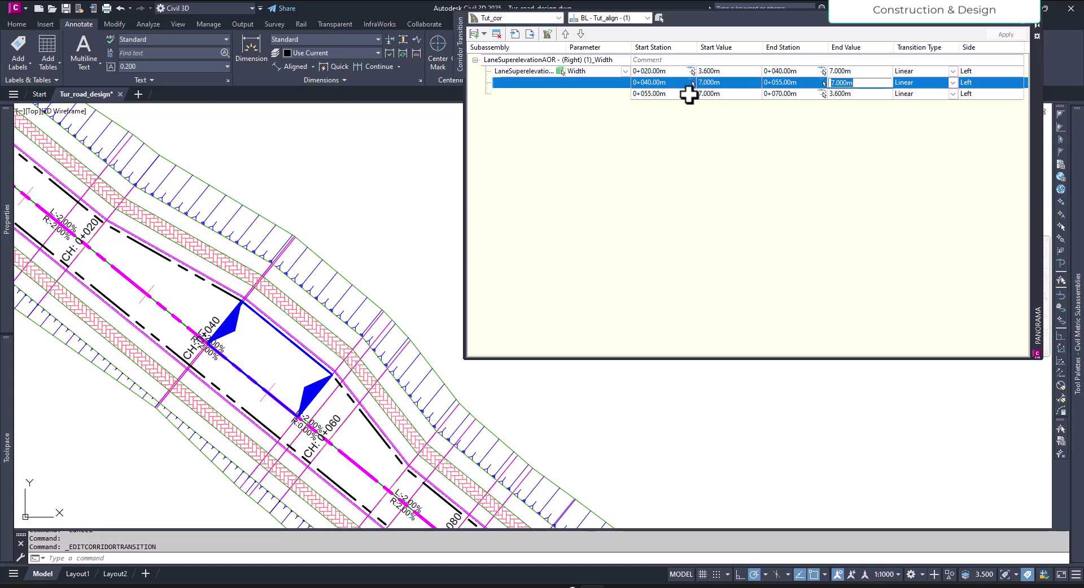
{"action": "left_click", "coordinate": [652, 83]}
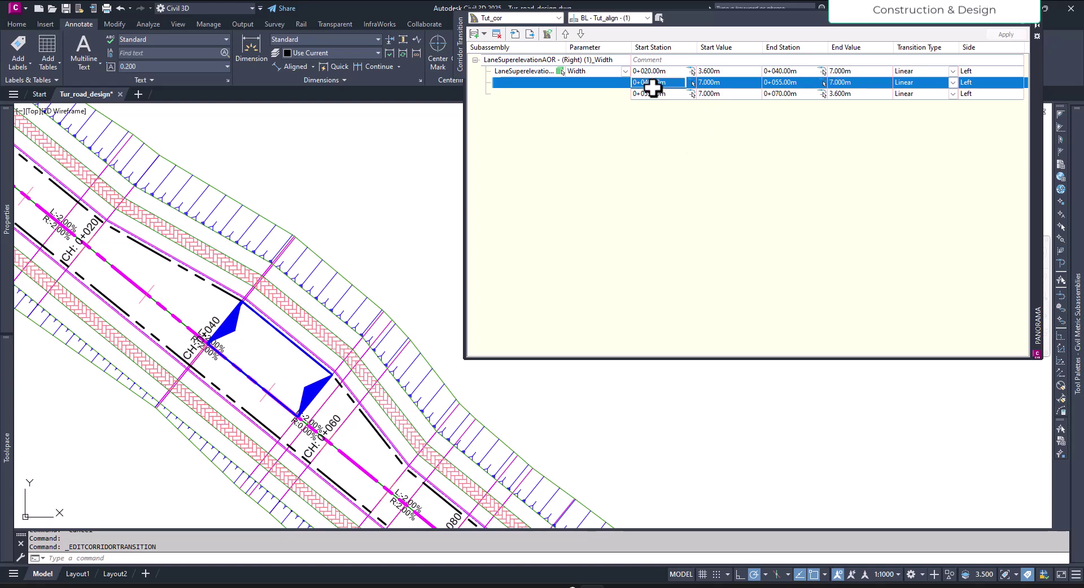
{"action": "left_click", "coordinate": [773, 83]}
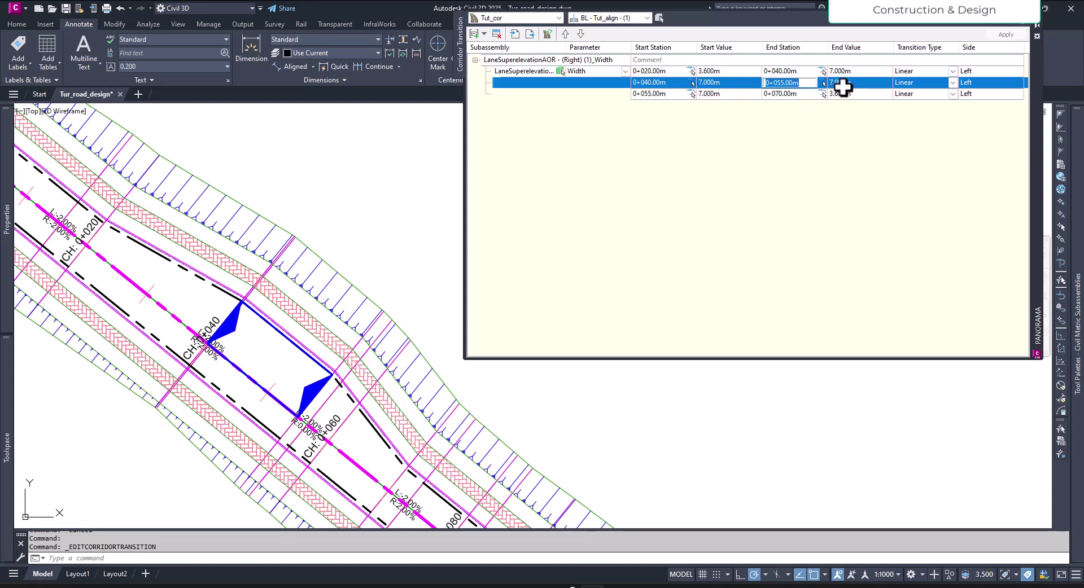
{"action": "left_click", "coordinate": [843, 85]}
{"action": "left_click", "coordinate": [736, 85]}
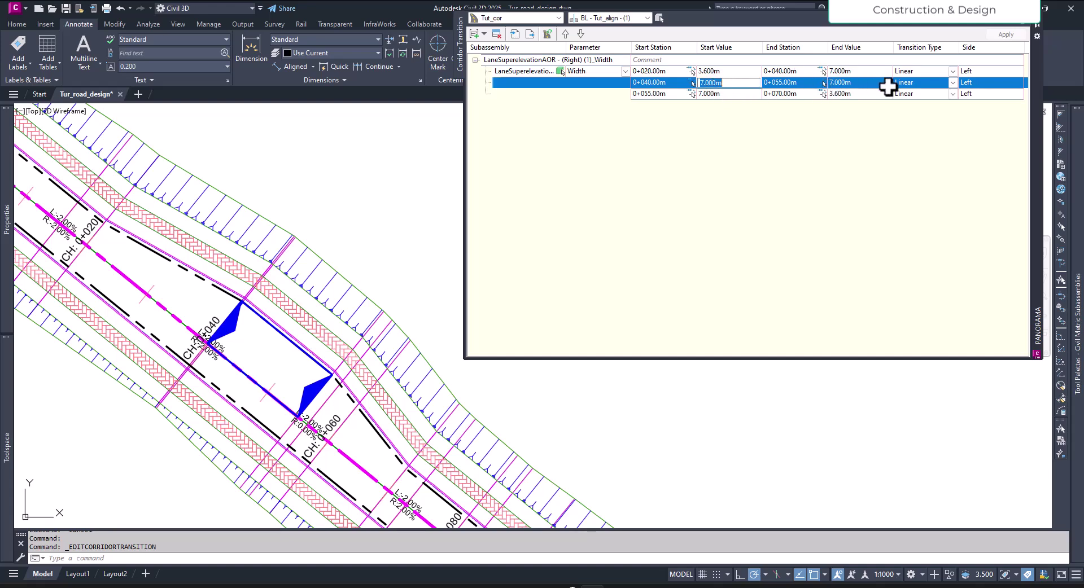
{"action": "left_click", "coordinate": [664, 94]}
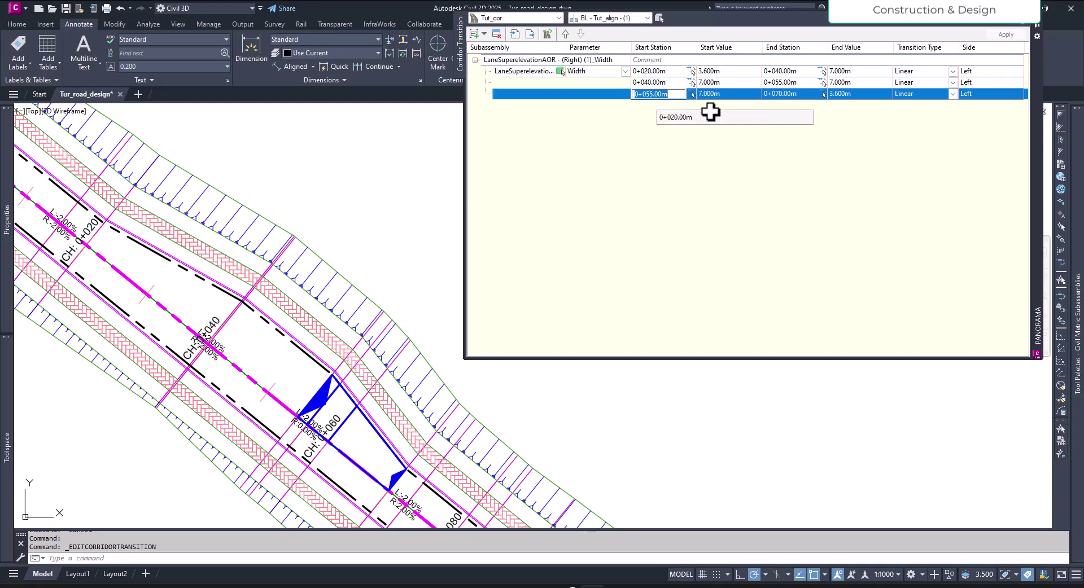
{"action": "left_click", "coordinate": [790, 93]}
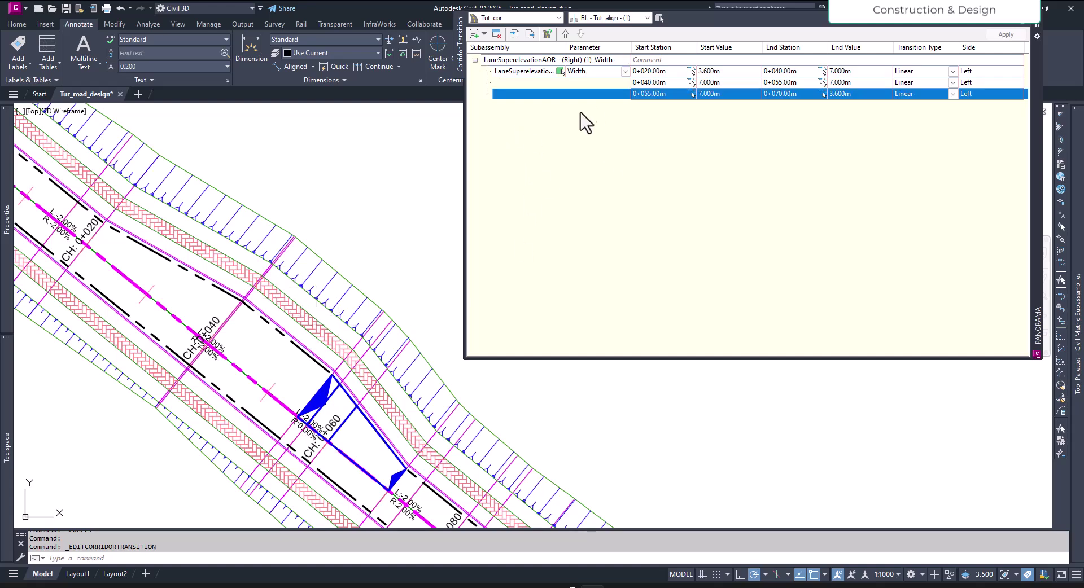
- Add a transition on the right BasicSidewalk subassembly's BufferWidth2 parameter
{"action": "left_click", "coordinate": [475, 35]}
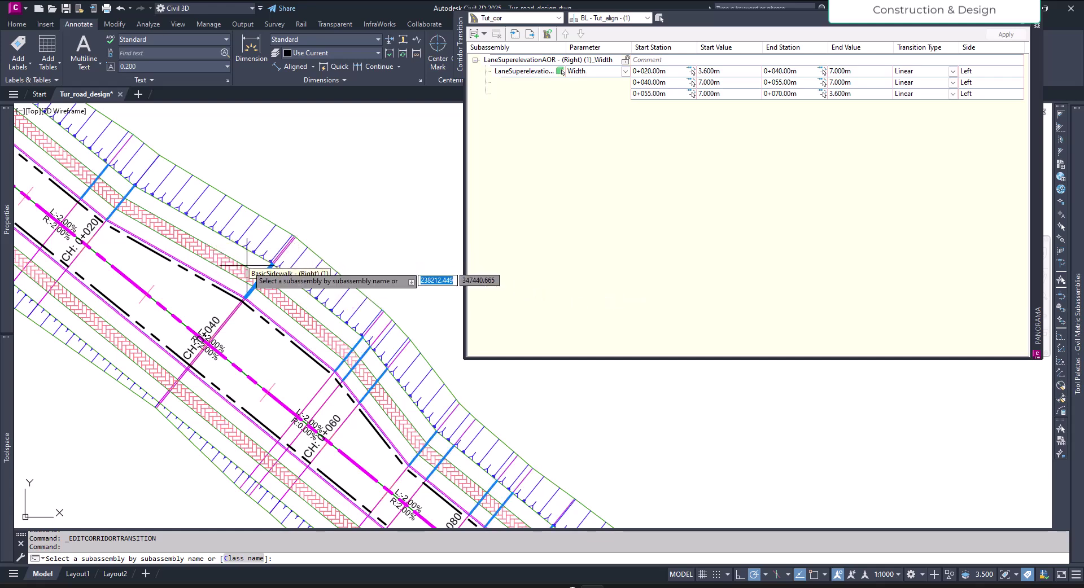
{"action": "scroll", "coordinate": [260, 285], "scroll_direction": "up", "scroll_amount": 6}
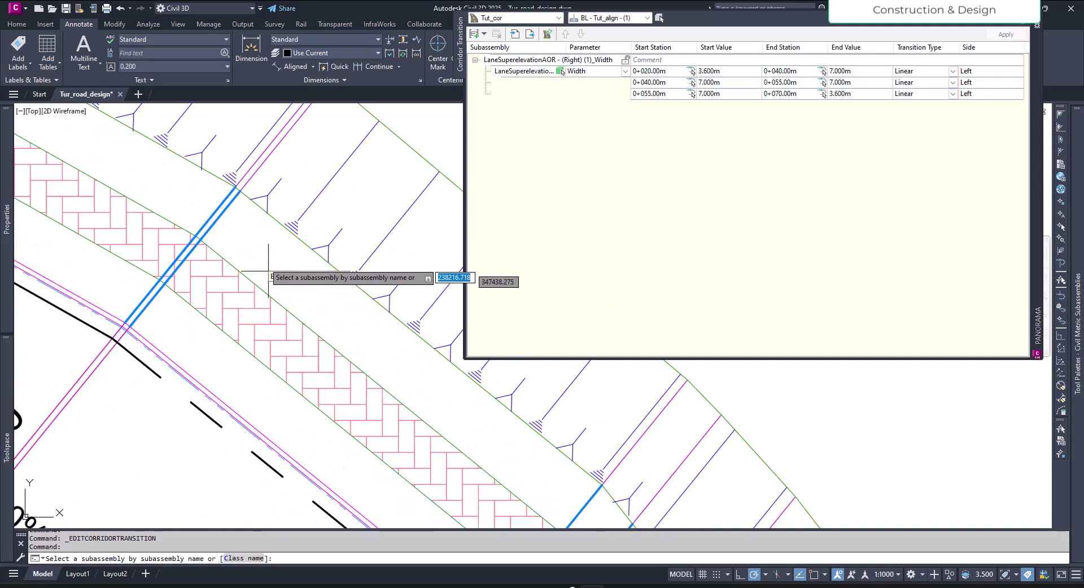
{"action": "left_click", "coordinate": [260, 251]}
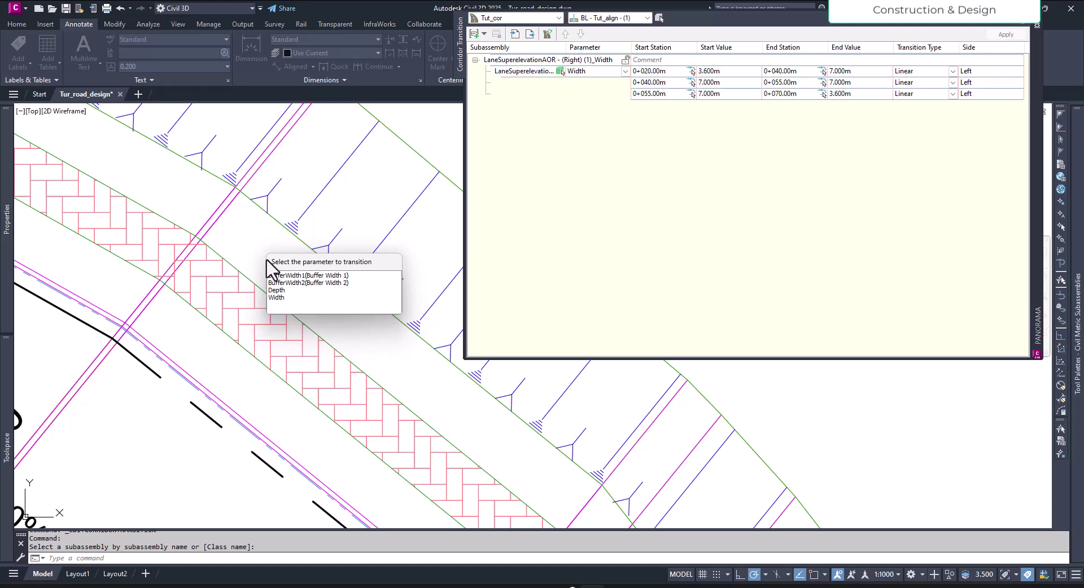
{"action": "double_click", "coordinate": [301, 283]}
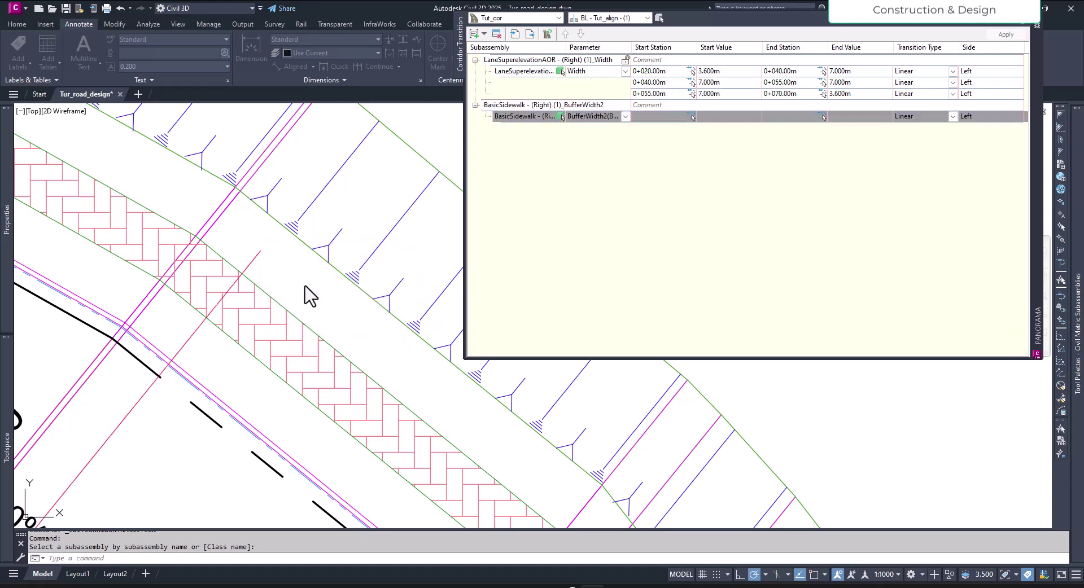
{"action": "scroll", "coordinate": [285, 249], "scroll_direction": "down", "scroll_amount": 3}
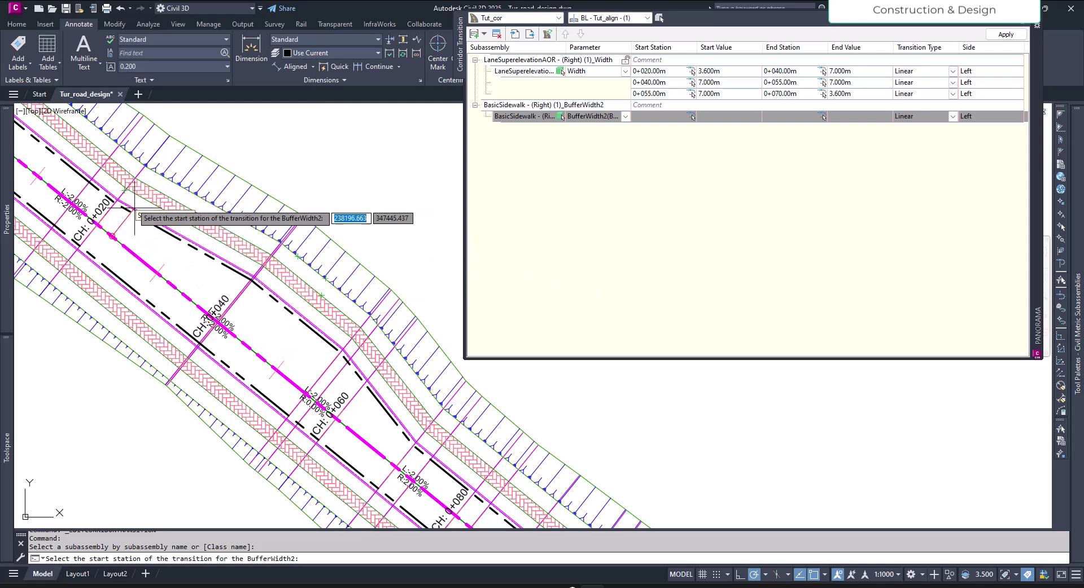
{"action": "scroll", "coordinate": [231, 257], "scroll_direction": "up", "scroll_amount": 4}
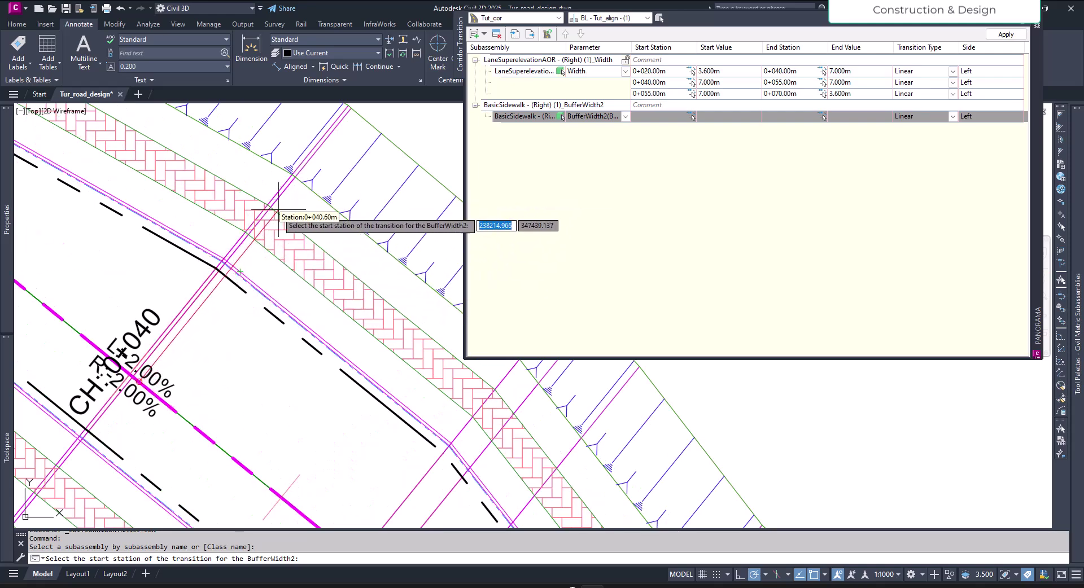
{"action": "scroll", "coordinate": [281, 198], "scroll_direction": "down", "scroll_amount": 2}
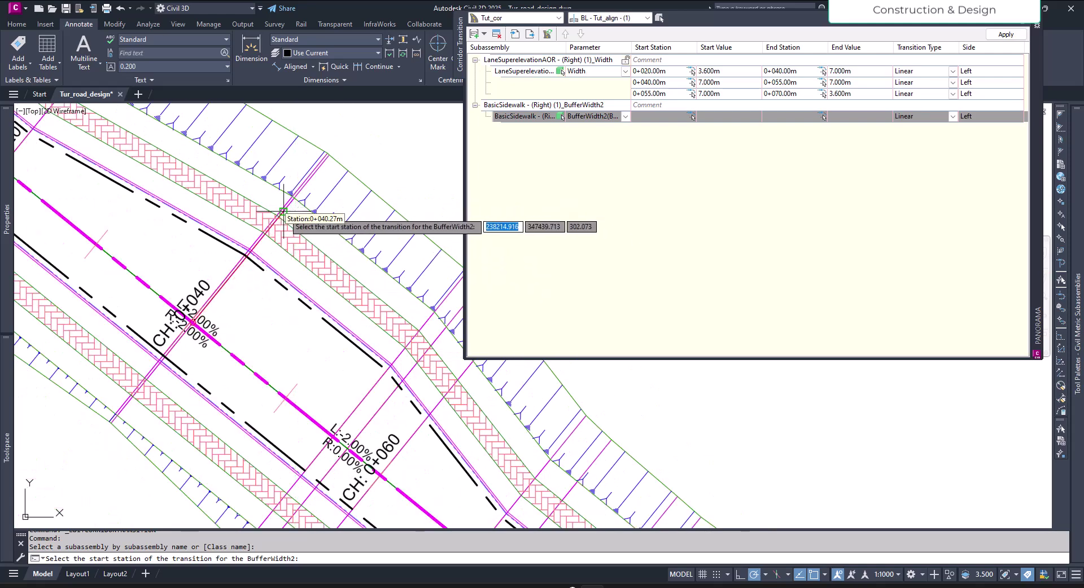
{"action": "middle_click_drag", "start_coordinate": [300, 228], "coordinate": [282, 274]}
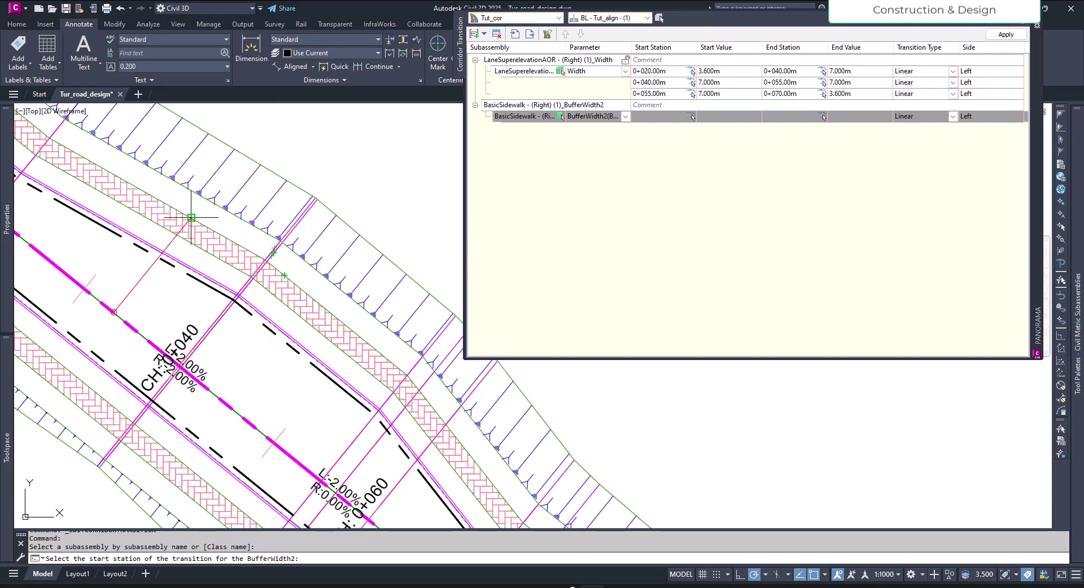
{"action": "middle_click_drag", "start_coordinate": [221, 213], "coordinate": [365, 276]}
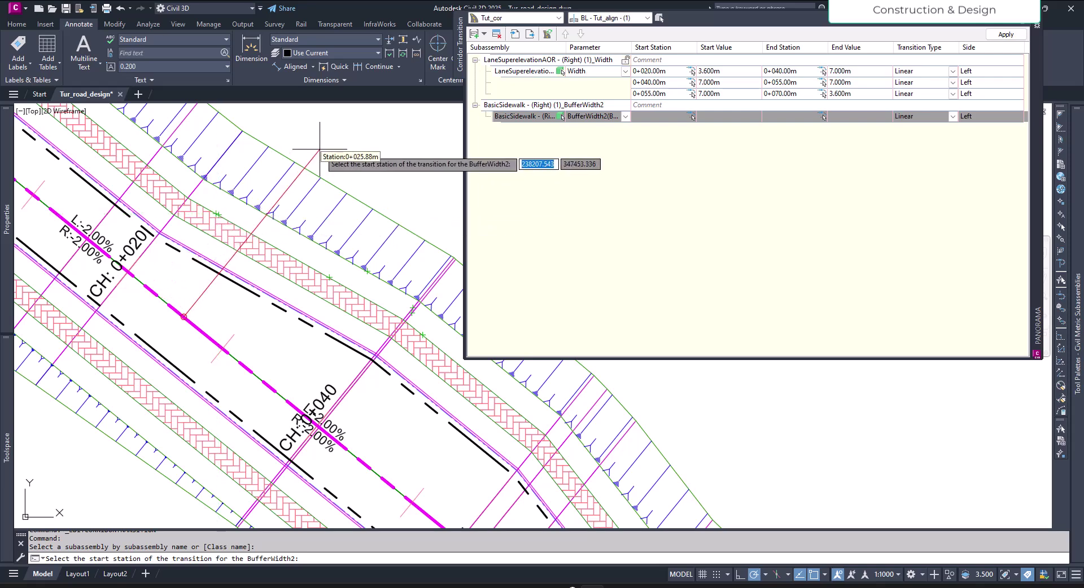
- Define it linear from 2.000m at 0+020 to 0.200m at 0+040
{"action": "type", "text": "20"}
{"action": "key", "text": "Return"}
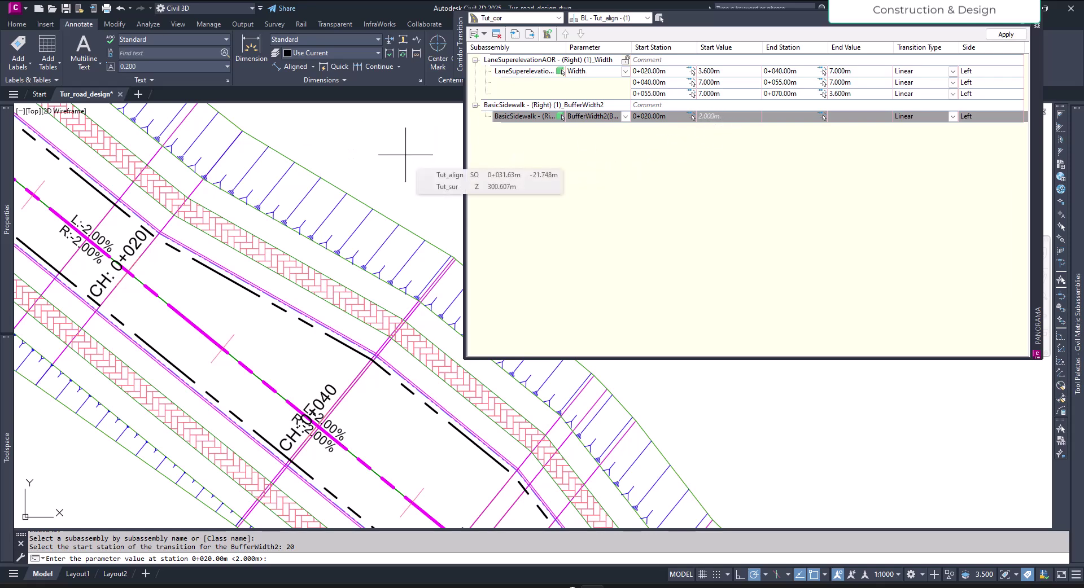
{"action": "key", "text": "Return"}
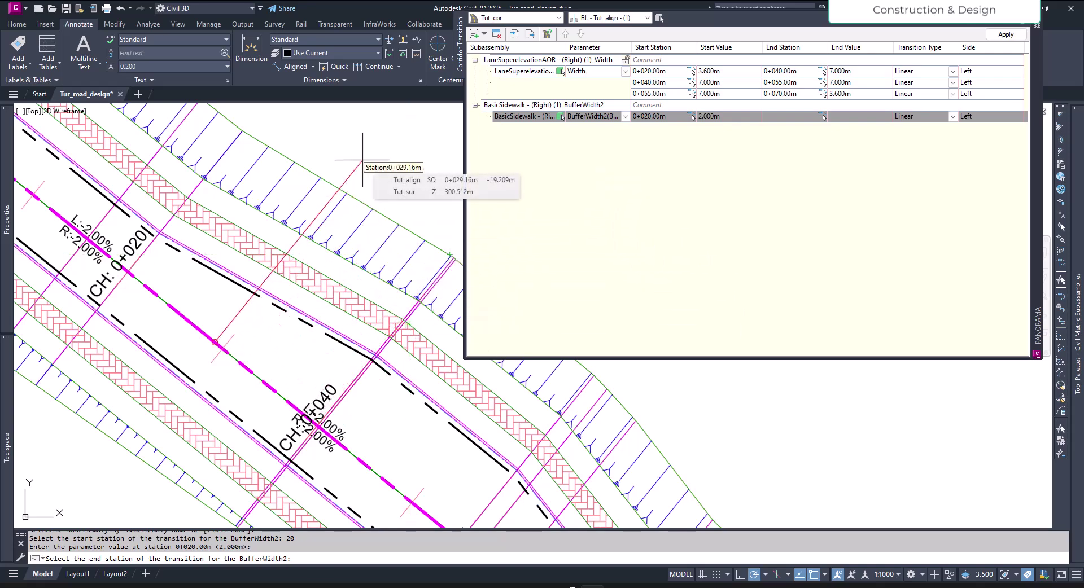
{"action": "type", "text": "40"}
{"action": "key", "text": "Return"}
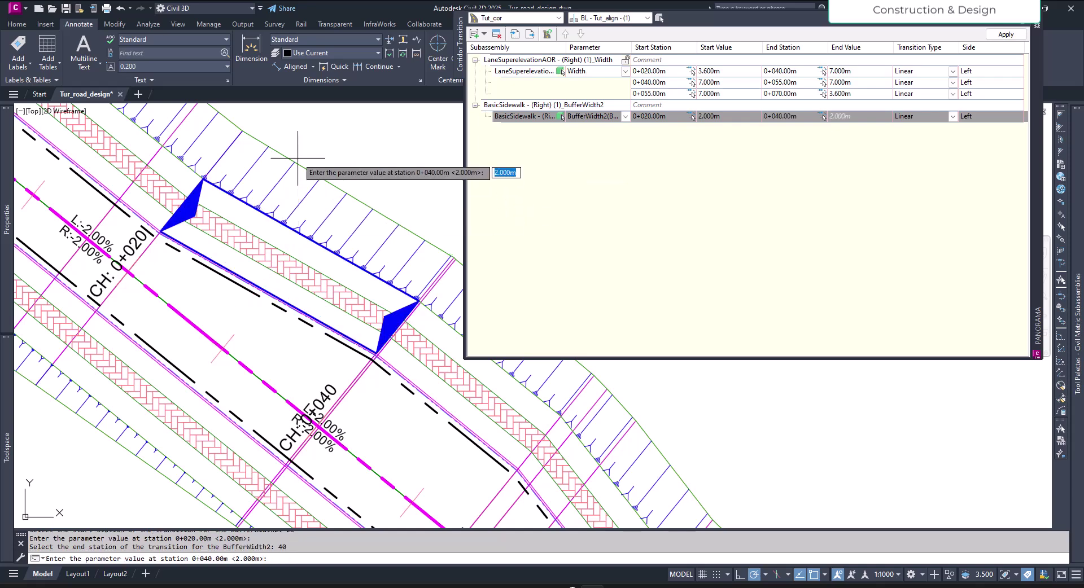
{"action": "type", "text": "0.2"}
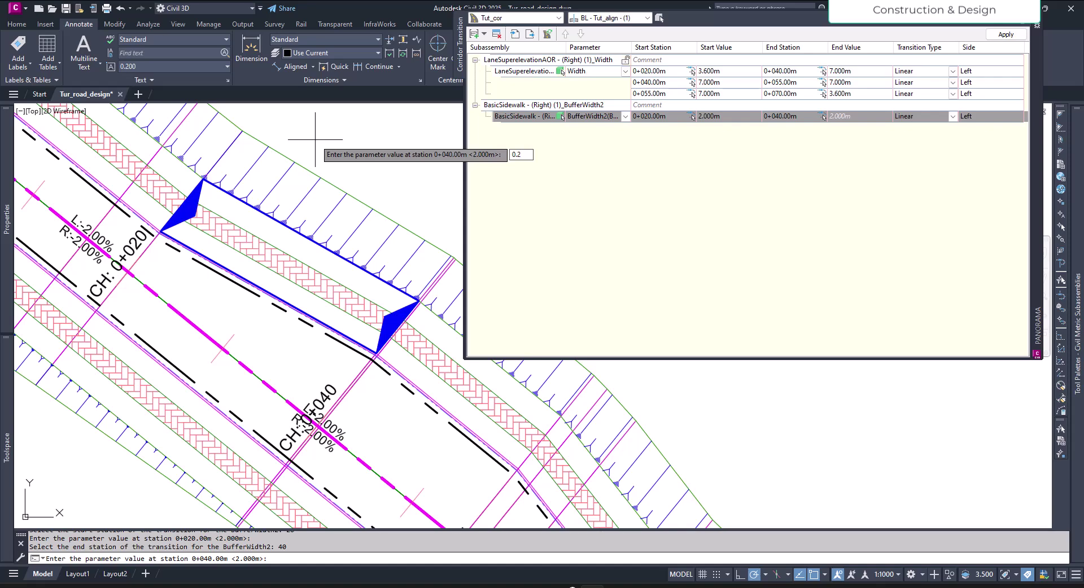
{"action": "key", "text": "Return"}
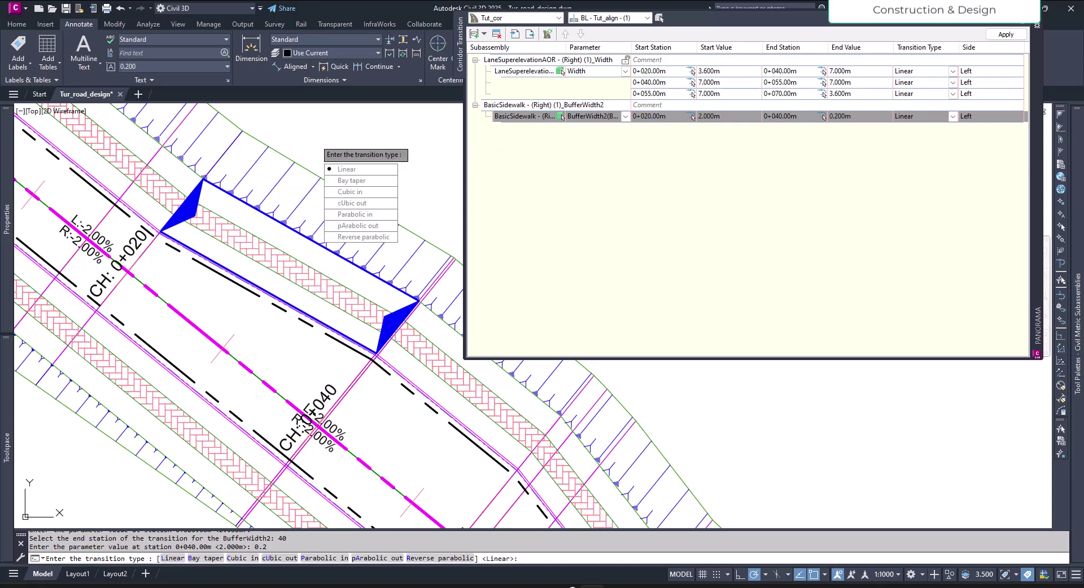
{"action": "left_click", "coordinate": [362, 169]}
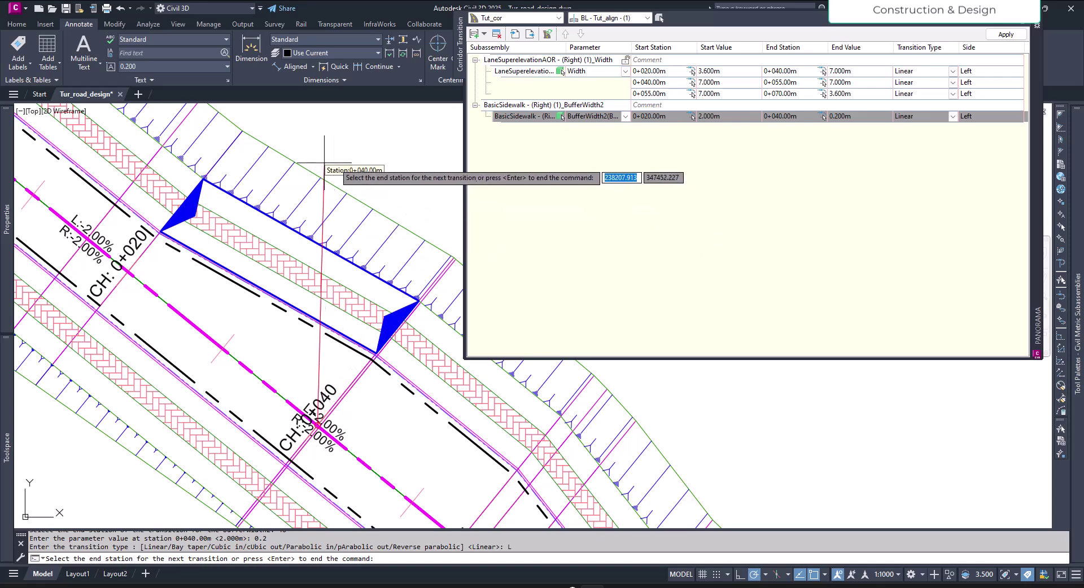
{"action": "key", "text": "Return"}
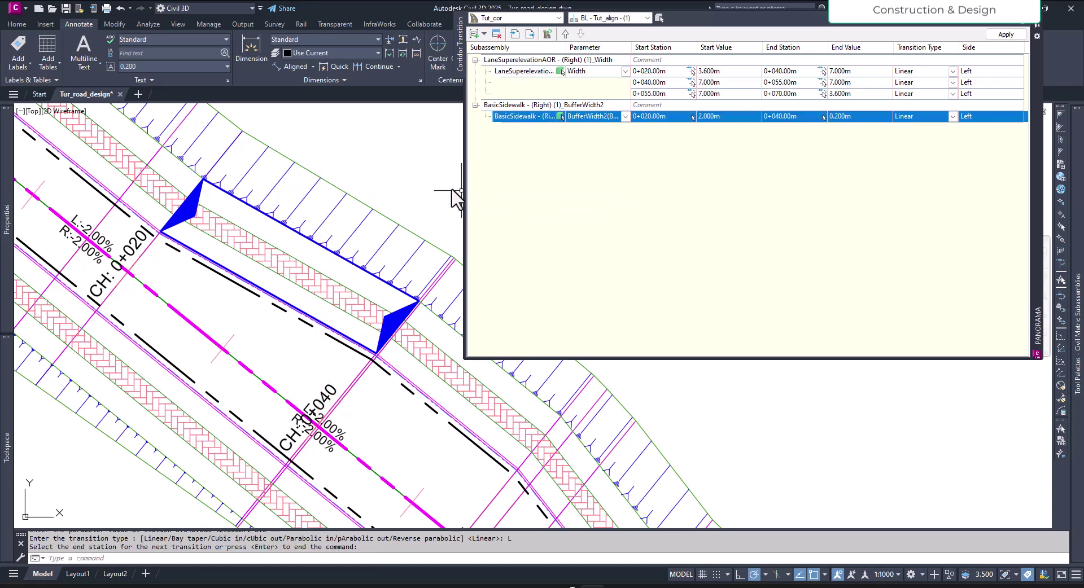
- Apply the BufferWidth2 transition and rebuild the corridor, viewing the 0+020 to 0+080 stretch
{"action": "left_click", "coordinate": [1004, 34]}
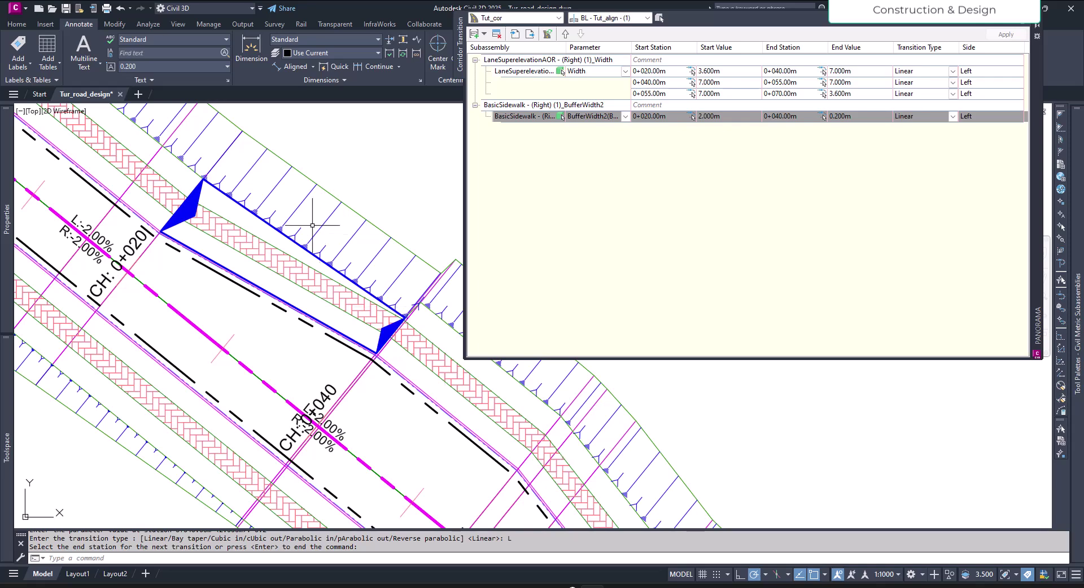
{"action": "scroll", "coordinate": [319, 232], "scroll_direction": "down", "scroll_amount": 5}
{"action": "scroll", "coordinate": [347, 268], "scroll_direction": "up", "scroll_amount": 3}
{"action": "mouse_move", "coordinate": [344, 305]}
{"action": "middle_mouse_down"}
{"action": "mouse_move", "coordinate": [327, 290]}
{"action": "mouse_move", "coordinate": [273, 328]}
{"action": "middle_mouse_up"}
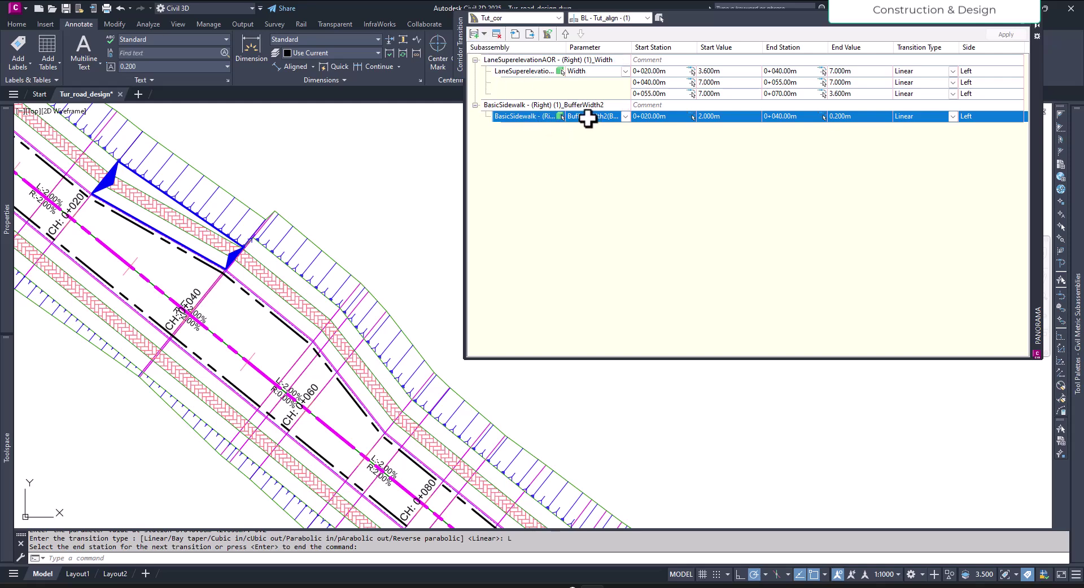
- Select the BufferWidth2 transition row and bring up the add-transition options
{"action": "left_click", "coordinate": [474, 35]}
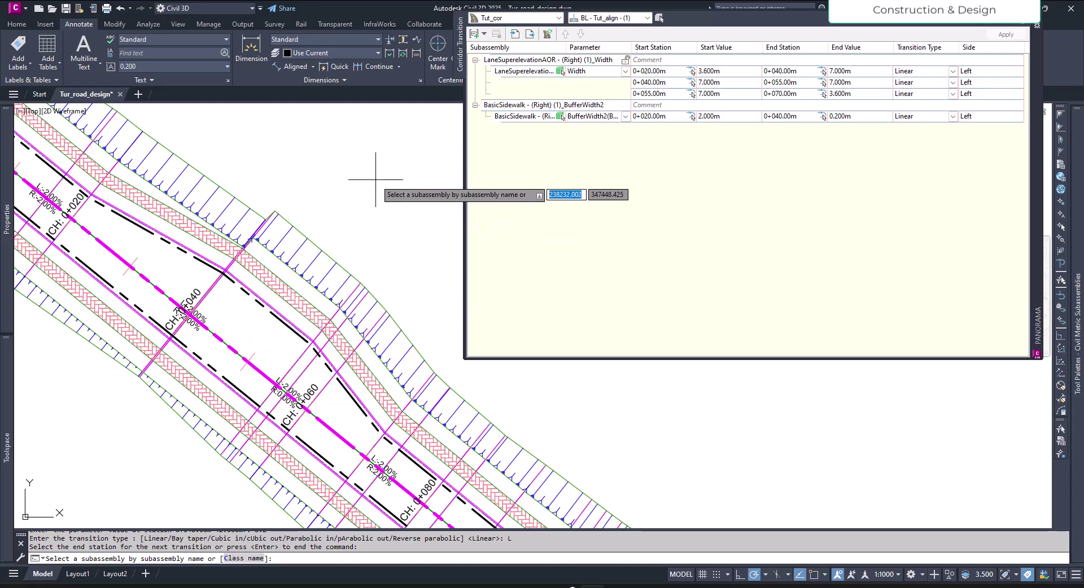
{"action": "key", "text": "Escape"}
{"action": "left_click", "coordinate": [517, 117]}
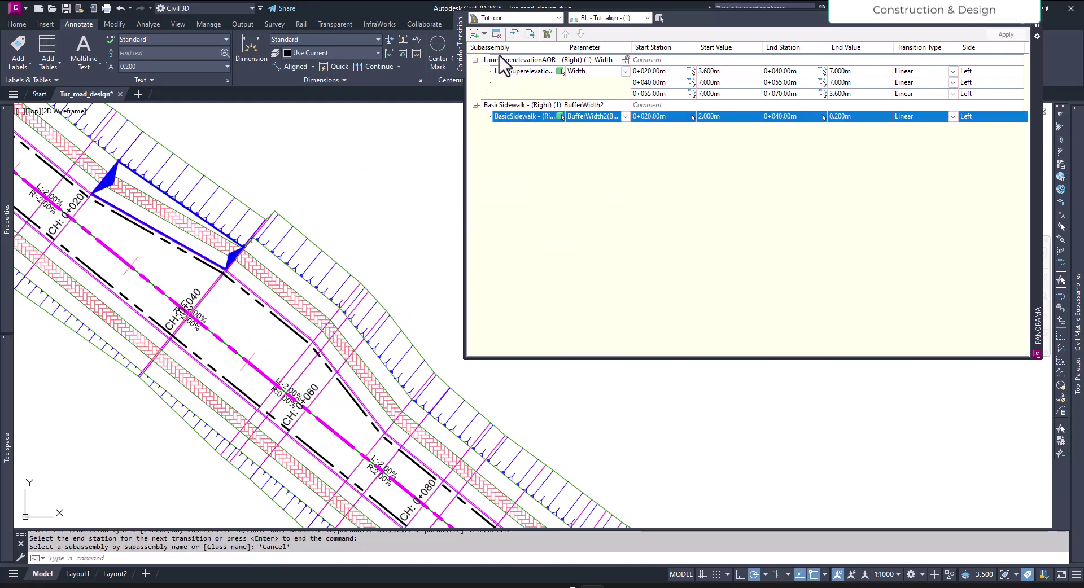
{"action": "left_click", "coordinate": [484, 35]}
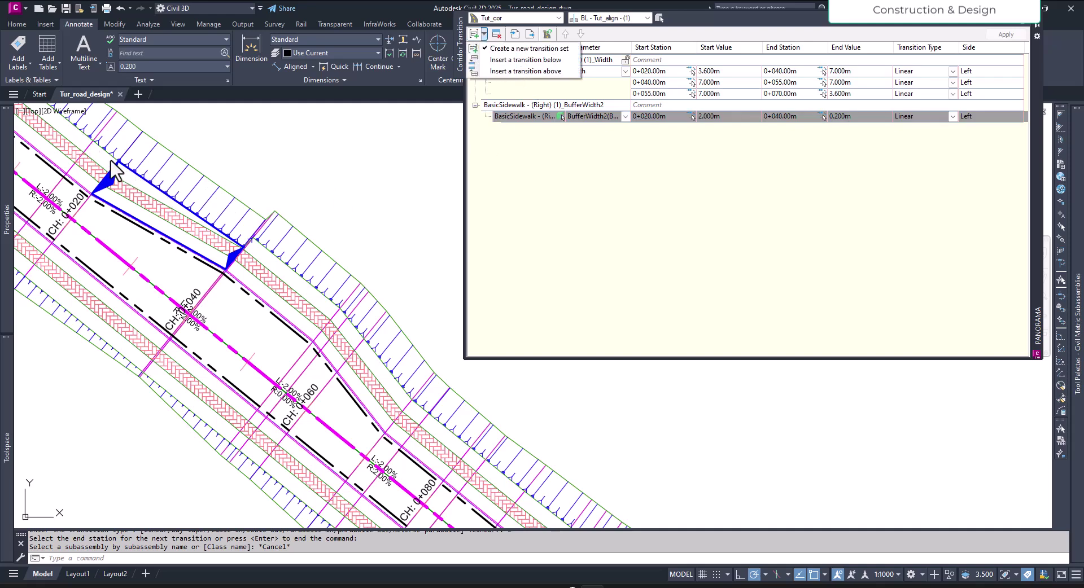
- Insert a BufferWidth2 transition holding 0.200m from 0+040.00m to 0+055.00m and apply it
{"action": "left_click", "coordinate": [532, 71]}
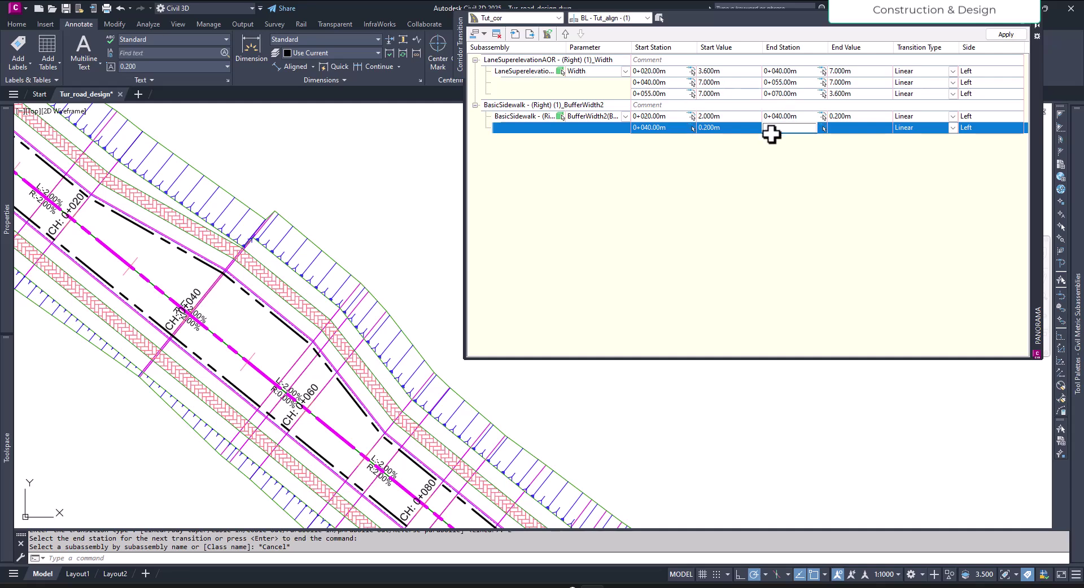
{"action": "left_click", "coordinate": [771, 129]}
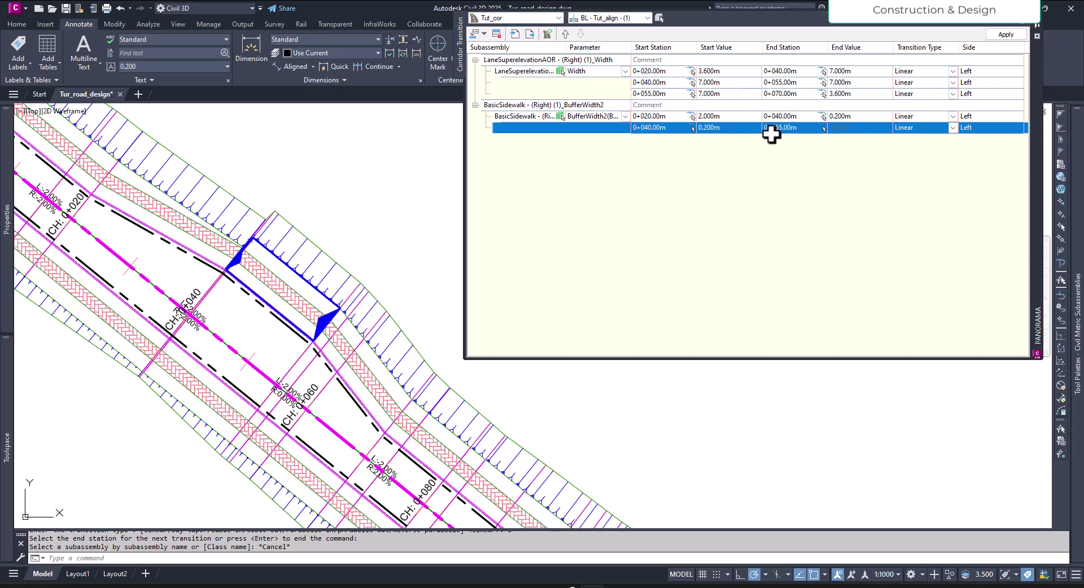
{"action": "left_click", "coordinate": [842, 129]}
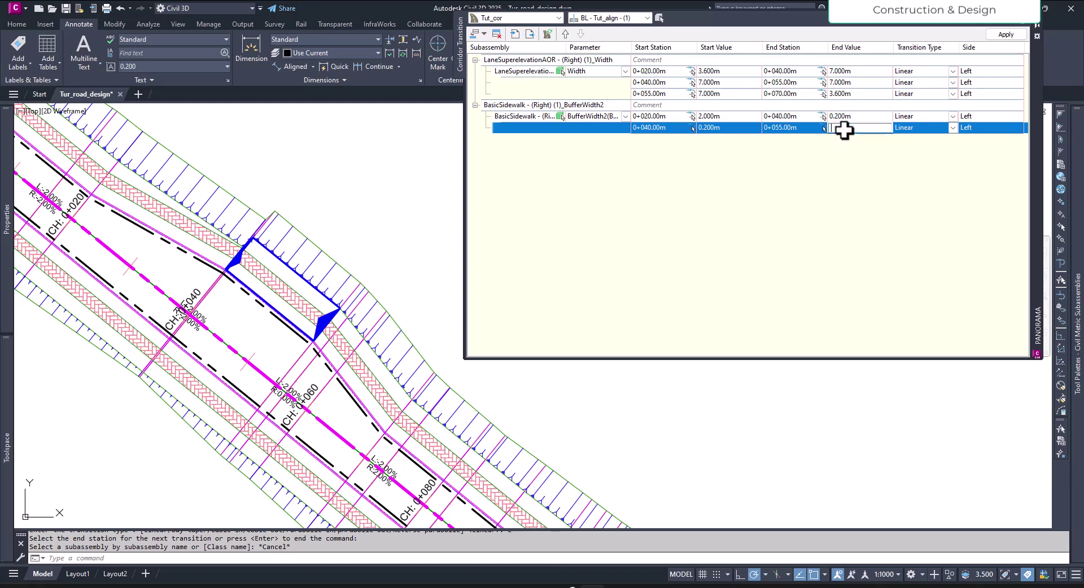
{"action": "type", "text": "0.2"}
{"action": "key", "text": "Return"}
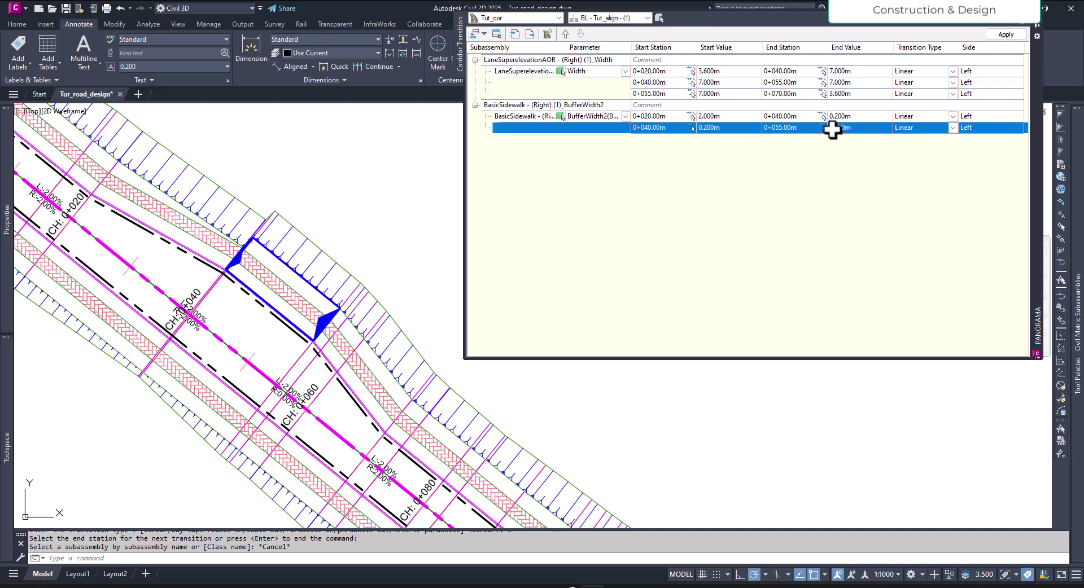
{"action": "left_click", "coordinate": [1005, 34]}
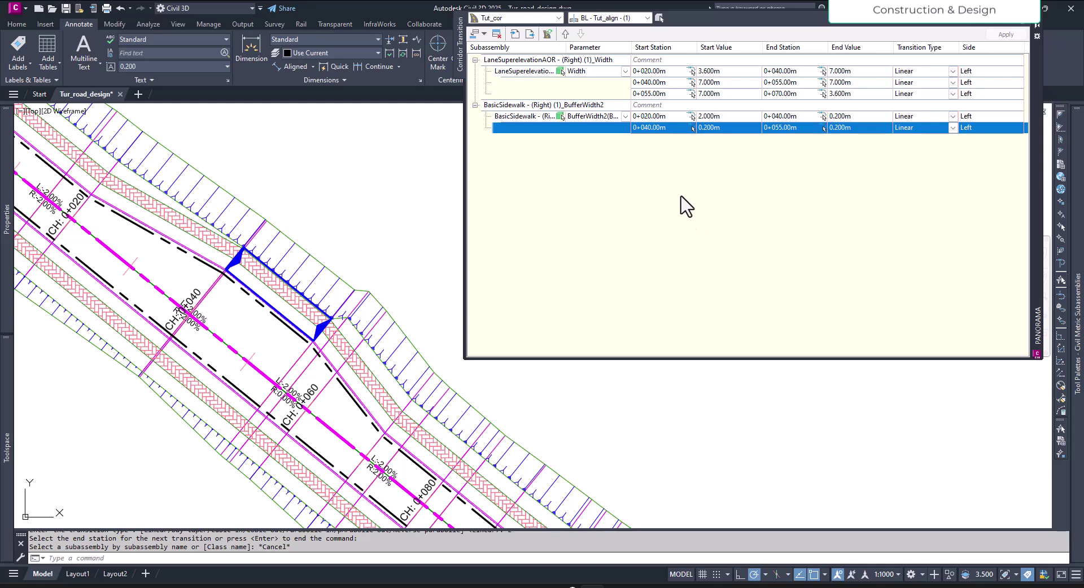
{"action": "left_click", "coordinate": [484, 35]}
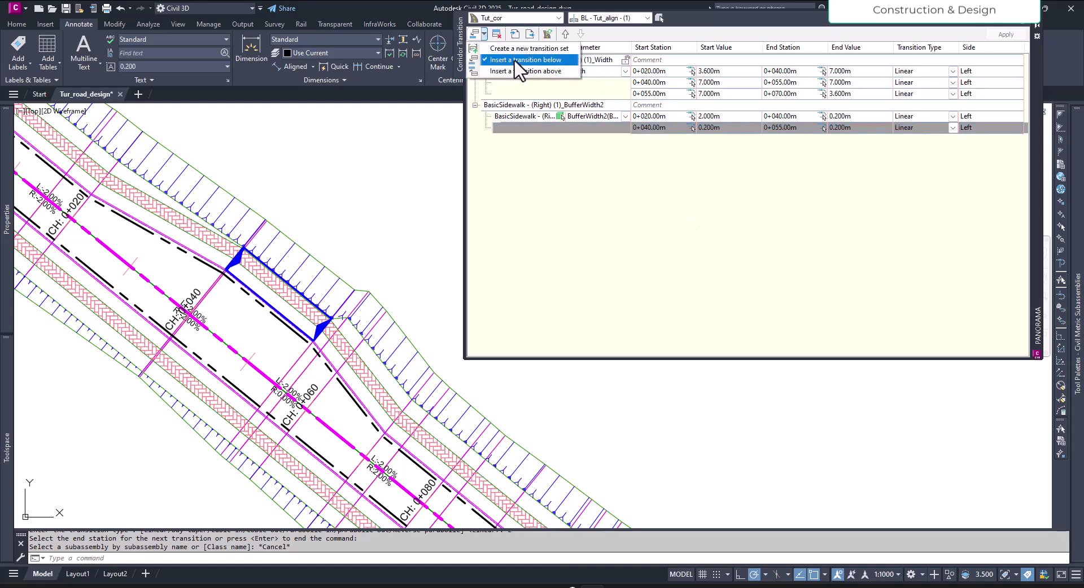
- Insert a BufferWidth2 transition from 0.200m at 0+055.00m to 2.000m at 0+070.00m and apply it
{"action": "left_click", "coordinate": [515, 61]}
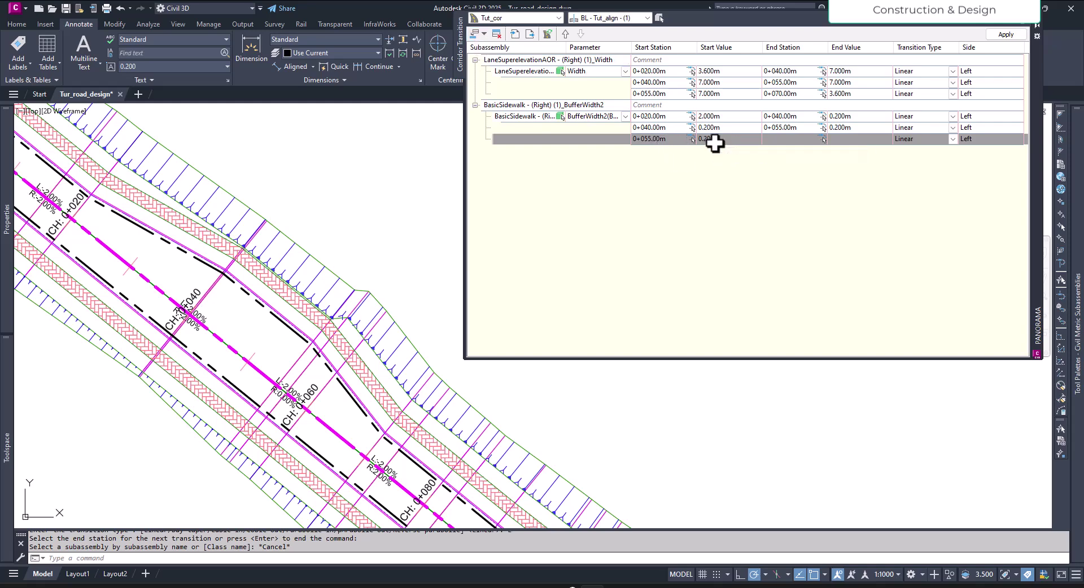
{"action": "left_click", "coordinate": [796, 140]}
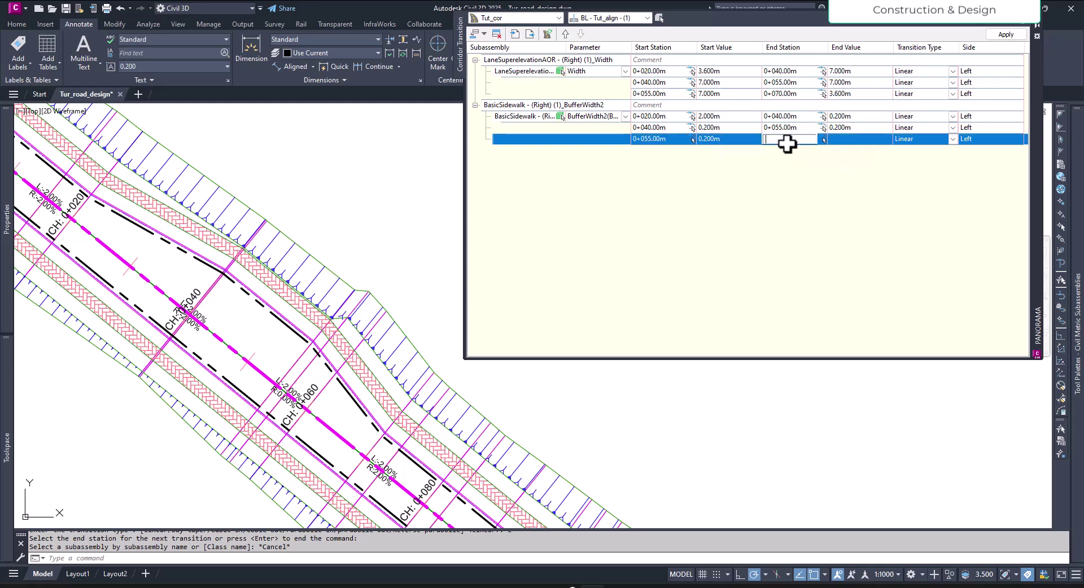
{"action": "key", "text": "Return"}
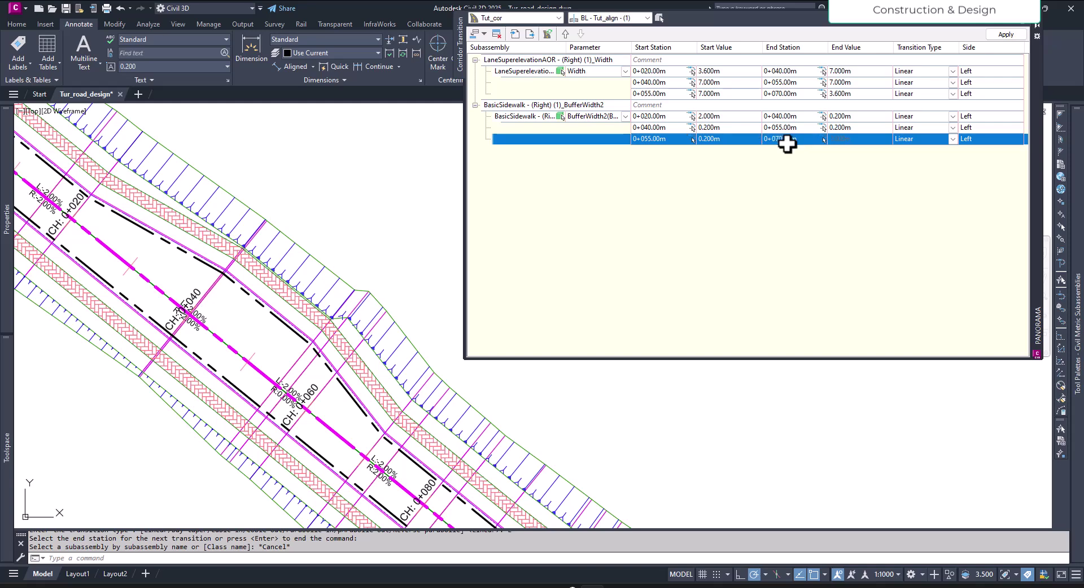
{"action": "left_click", "coordinate": [850, 139]}
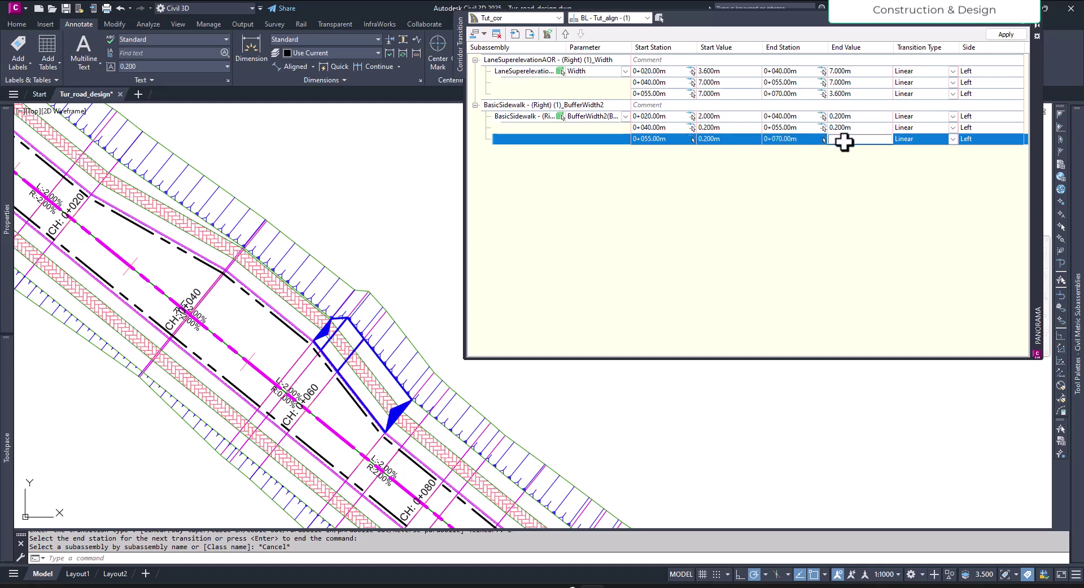
{"action": "type", "text": "2"}
{"action": "key", "text": "Return"}
{"action": "left_click", "coordinate": [1005, 34]}
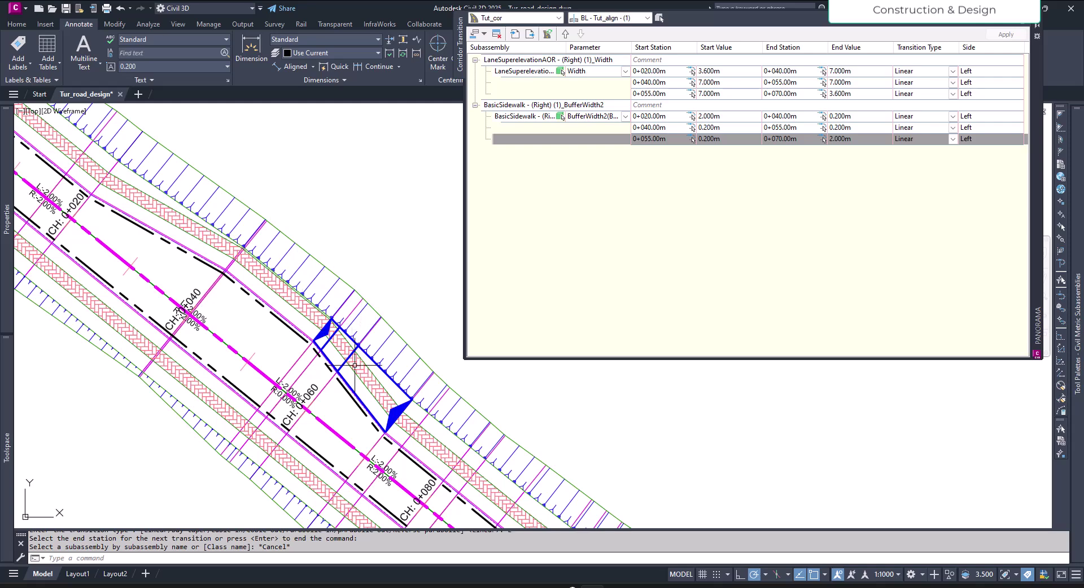
{"action": "scroll", "coordinate": [328, 372], "scroll_direction": "up", "scroll_amount": 3}
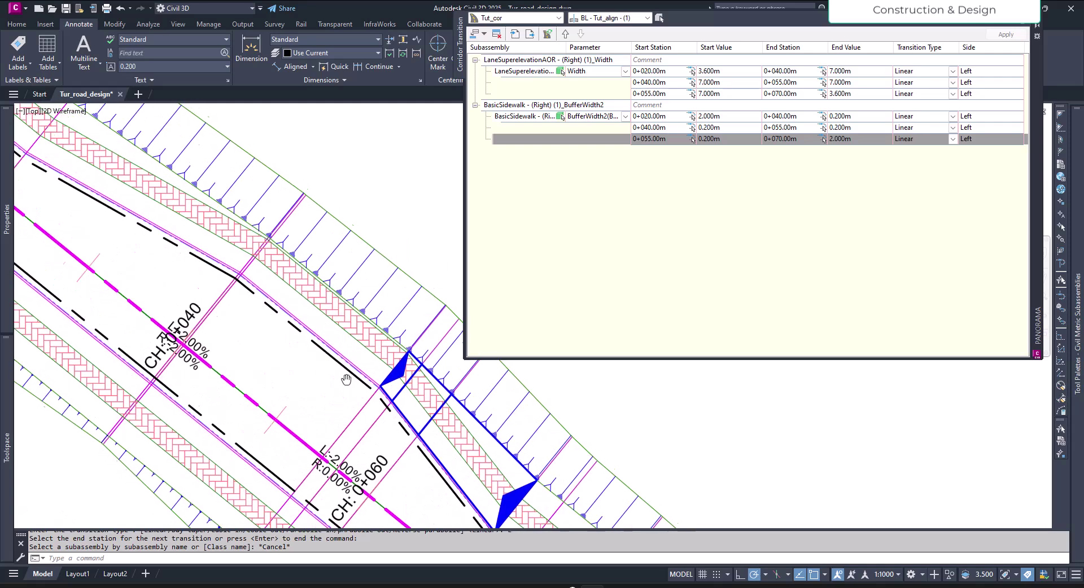
- Delete the 0+055 to 0+070 BufferWidth2 transition, apply the change, and restore the plan view
{"action": "left_click", "coordinate": [565, 115]}
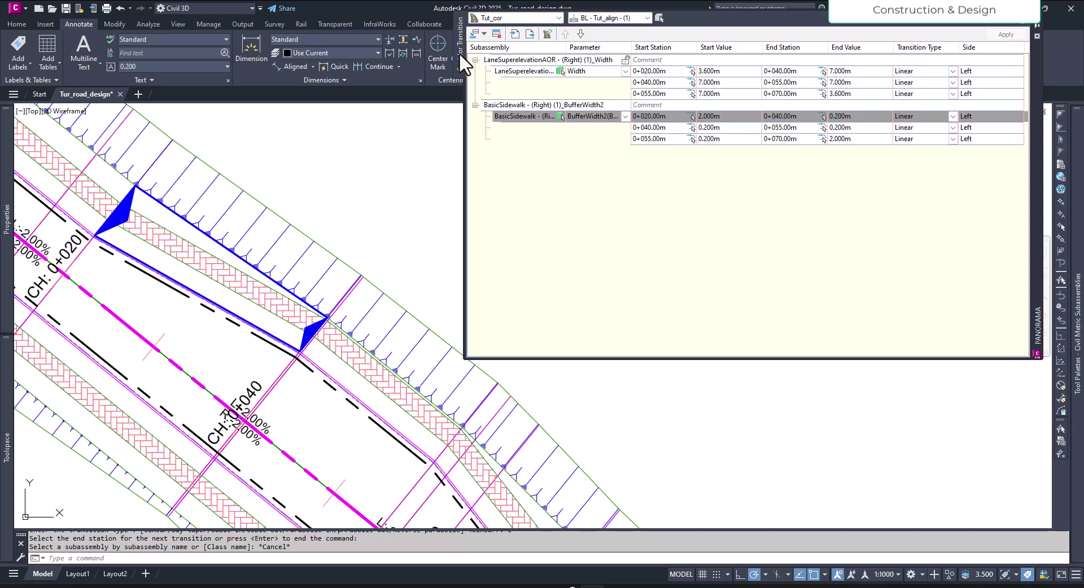
{"action": "double_click", "coordinate": [649, 138]}
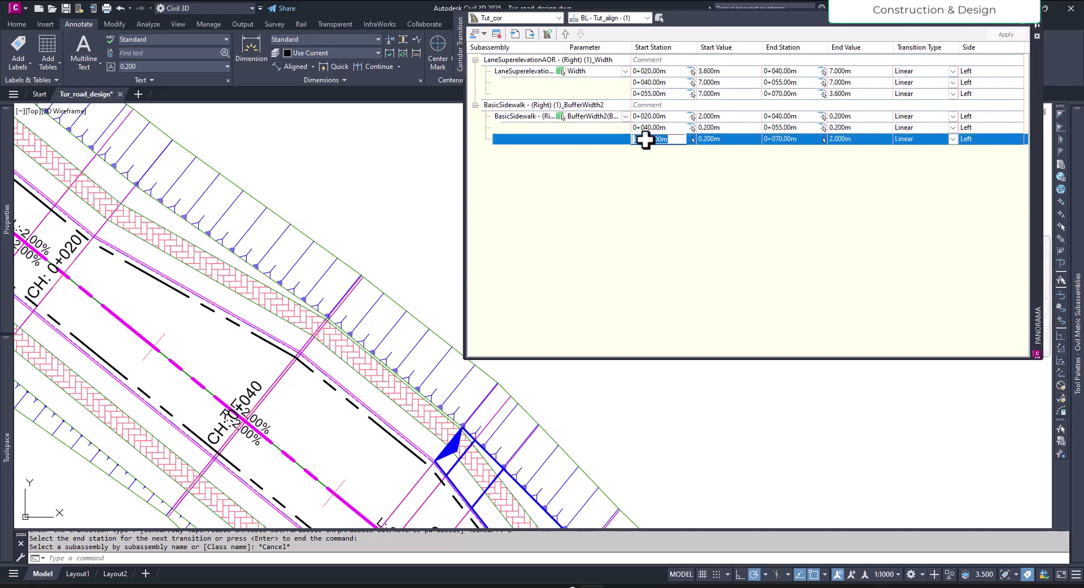
{"action": "left_click", "coordinate": [496, 35]}
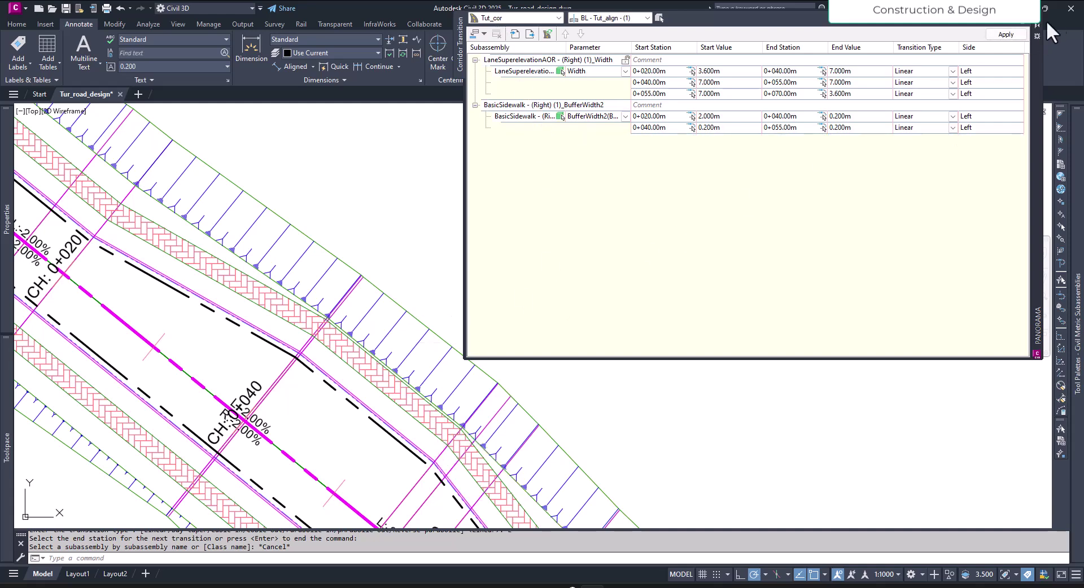
{"action": "left_click", "coordinate": [1006, 34]}
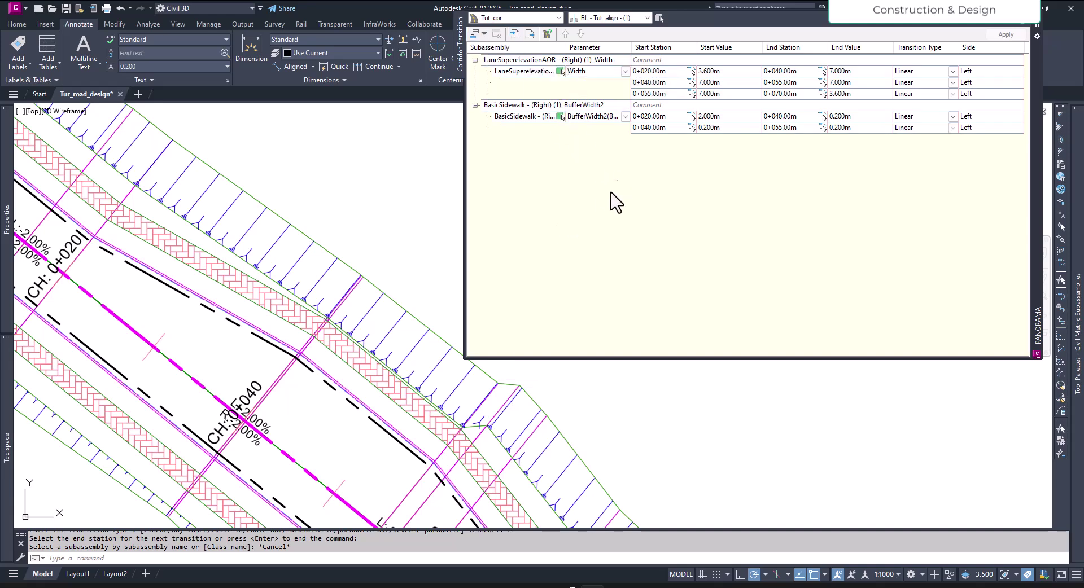
{"action": "scroll", "coordinate": [497, 296], "scroll_direction": "down", "scroll_amount": 3}
{"action": "key", "text": "ctrl+z"}
{"action": "middle_click_drag", "start_coordinate": [480, 433], "coordinate": [546, 397]}
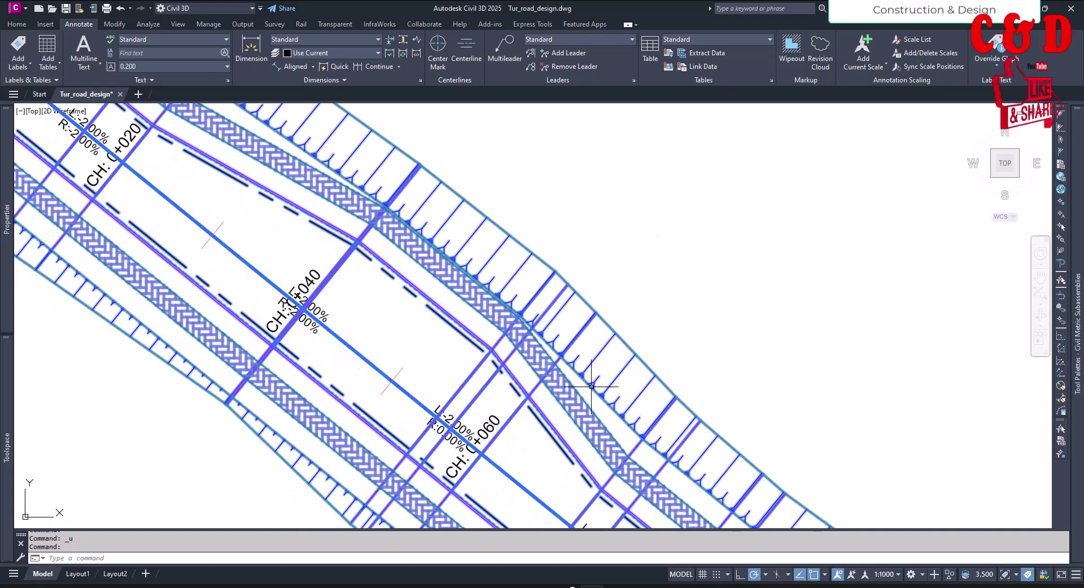
{"action": "left_click", "coordinate": [591, 387]}
{"action": "key", "text": "Escape"}
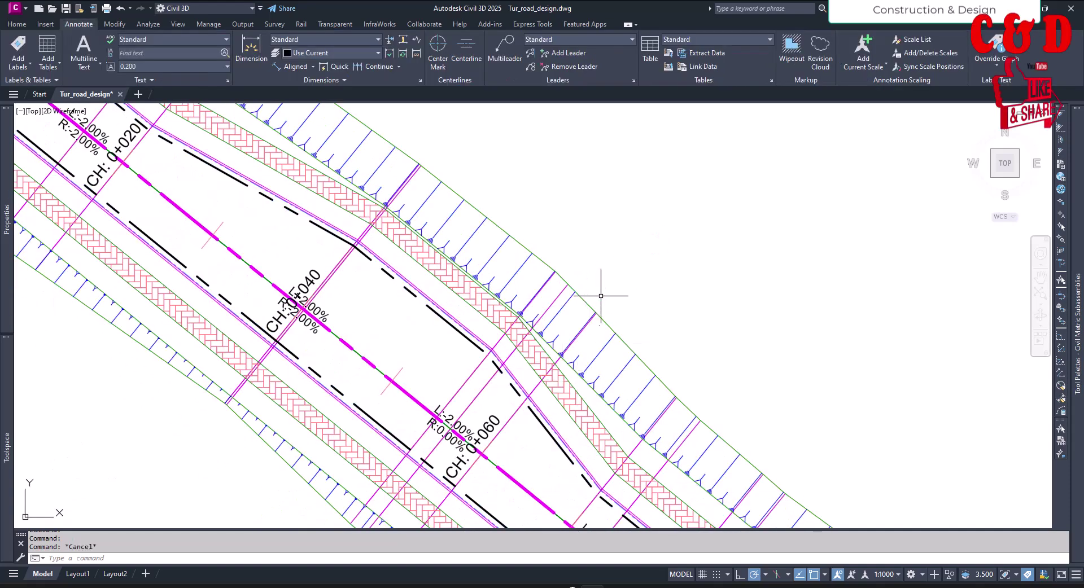
{"action": "scroll", "coordinate": [597, 297], "scroll_direction": "down", "scroll_amount": 5}
{"action": "scroll", "coordinate": [551, 309], "scroll_direction": "up", "scroll_amount": 4}
{"action": "scroll", "coordinate": [556, 289], "scroll_direction": "up", "scroll_amount": 3}
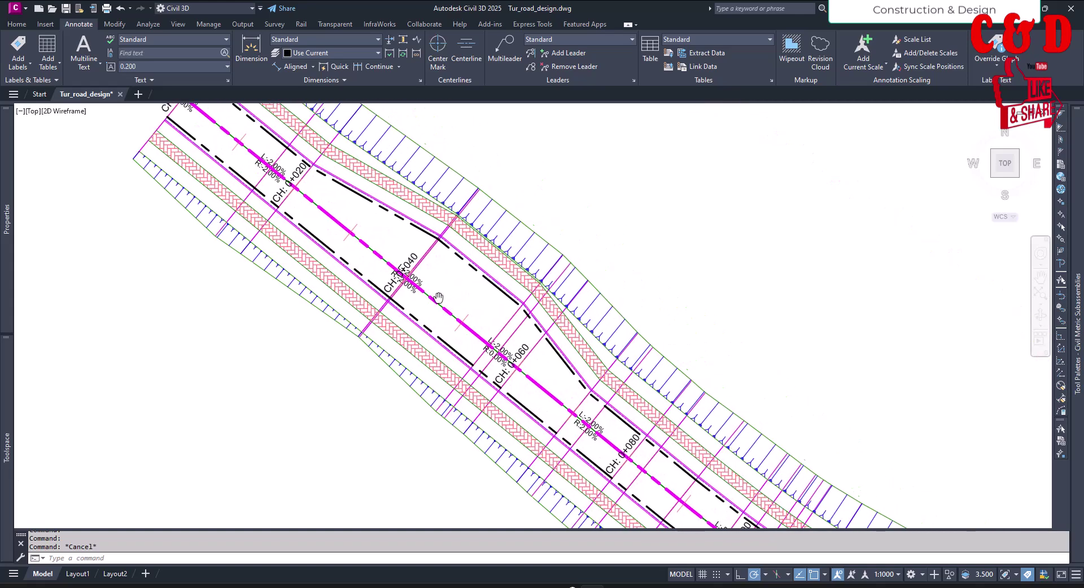
{"action": "scroll", "coordinate": [465, 290], "scroll_direction": "up", "scroll_amount": 2}
{"action": "middle_click_drag", "start_coordinate": [484, 310], "coordinate": [432, 346]}
{"action": "scroll", "coordinate": [433, 346], "scroll_direction": "down", "scroll_amount": 2}
{"action": "scroll", "coordinate": [442, 347], "scroll_direction": "up", "scroll_amount": 2}
{"action": "mouse_move", "coordinate": [432, 347]}
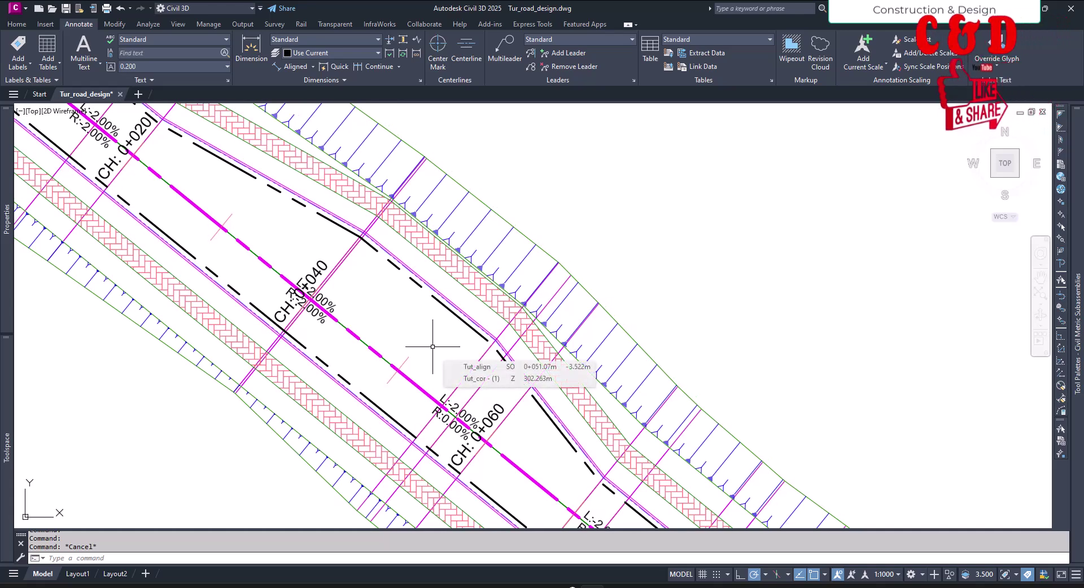